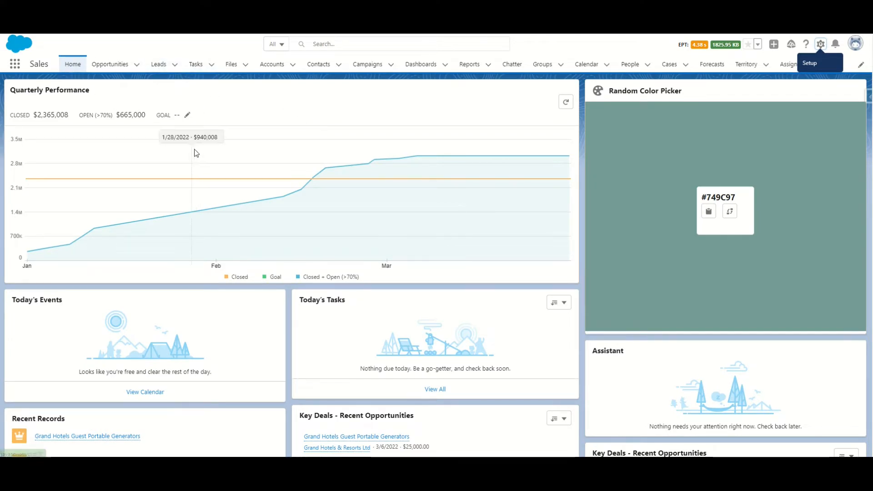
# Step: Open Setup, find Custom Notifications with the quick search and open its page
pyautogui.click(820, 44)
pyautogui.click(783, 69)
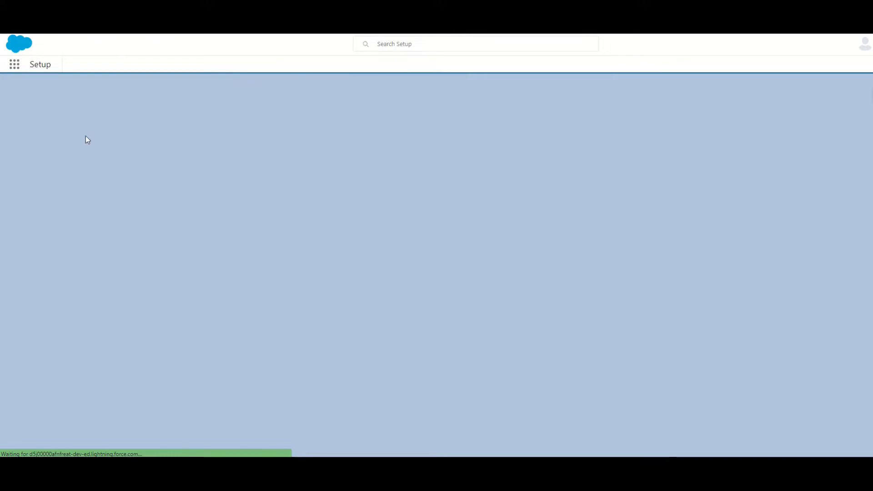
pyautogui.click(66, 92)
pyautogui.write('custom')
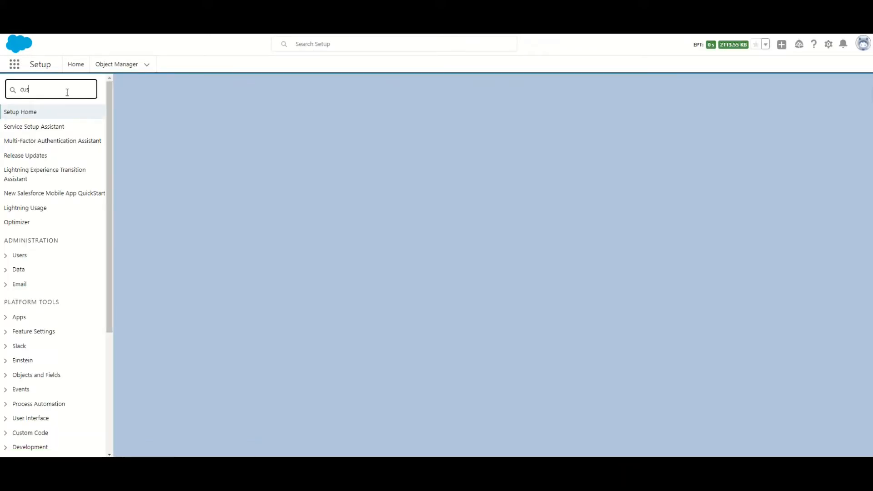
pyautogui.write(' no')
pyautogui.click(66, 130)
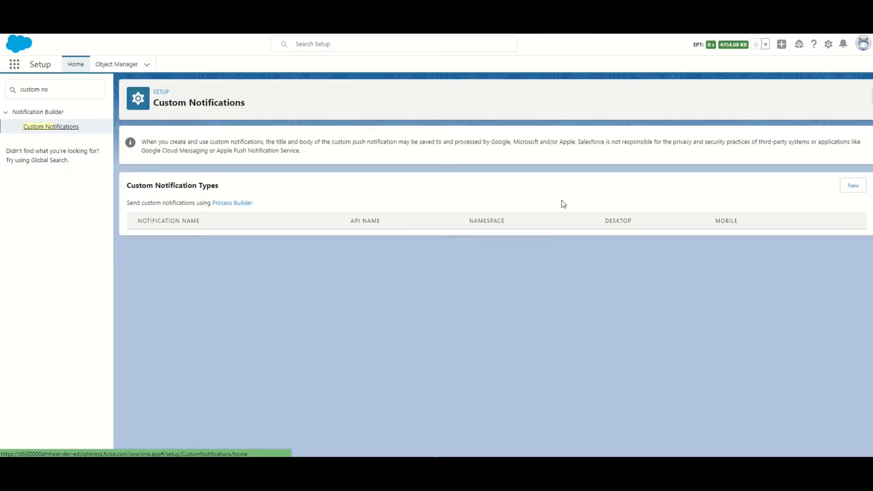
# Step: Start a new custom notification type with the name and API name OpportunityAmountUpdateNotification, copied from the text notes
pyautogui.click(853, 185)
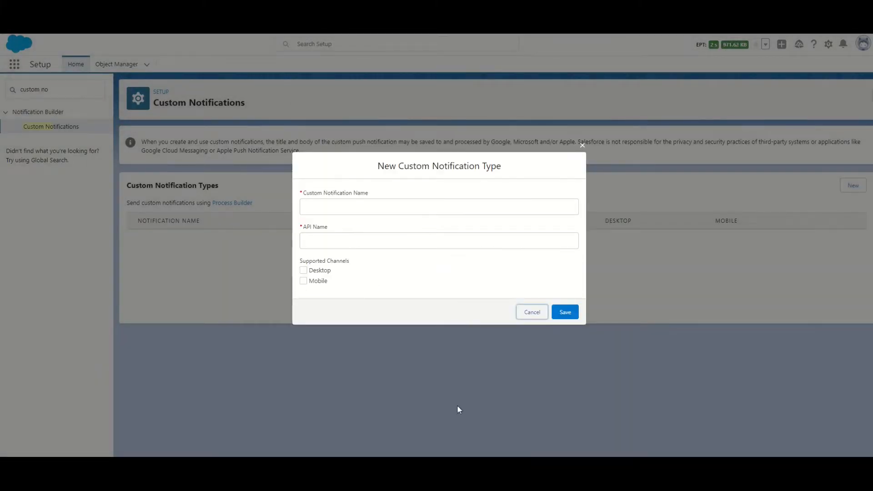
pyautogui.hotkey('alt', 'Tab')
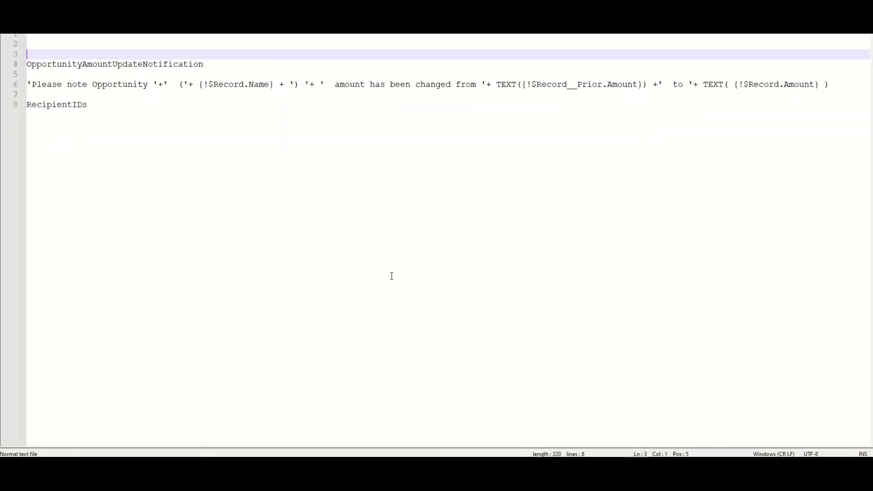
pyautogui.doubleClick(94, 68)
pyautogui.hotkey('ctrl', 'c')
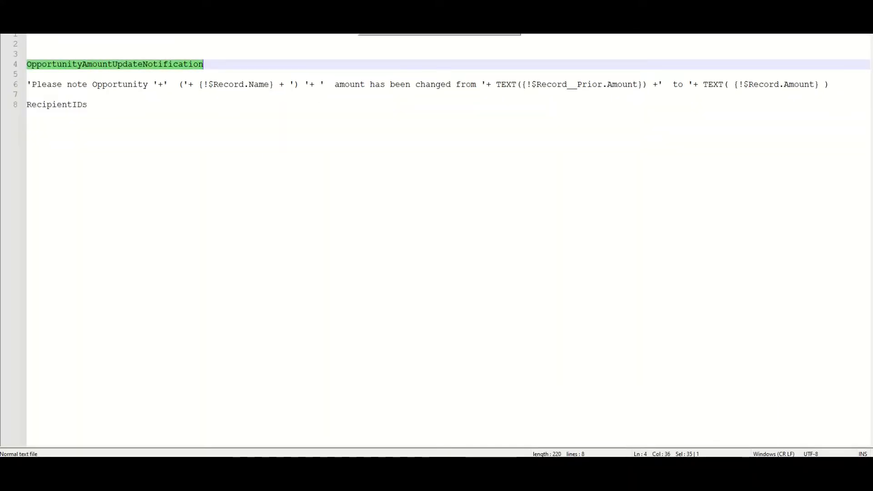
pyautogui.hotkey('alt', 'Tab')
pyautogui.click(352, 207)
pyautogui.hotkey('ctrl', 'v')
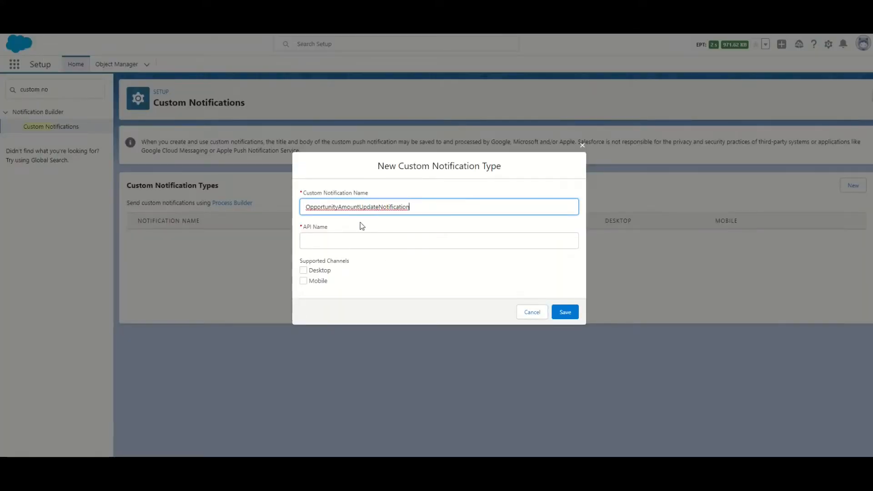
pyautogui.click(365, 239)
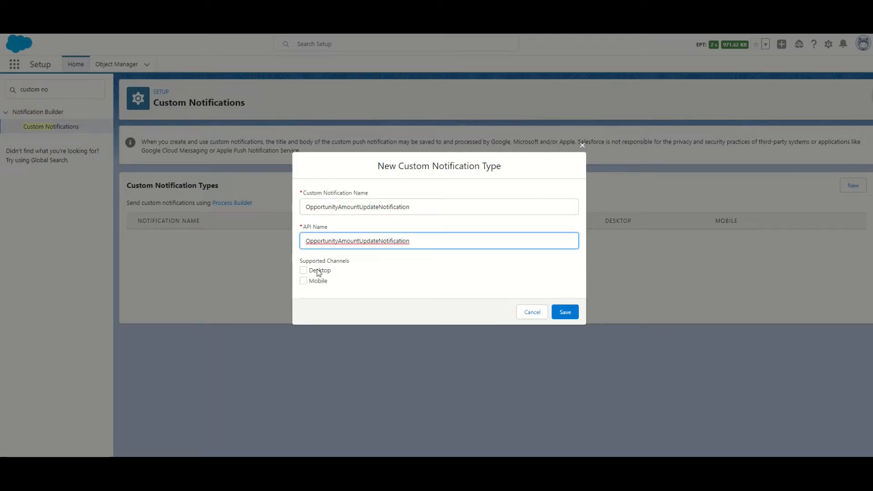
# Step: Enable the Desktop and Mobile channels for the notification type and save it
pyautogui.click(303, 271)
pyautogui.click(304, 280)
pyautogui.click(565, 312)
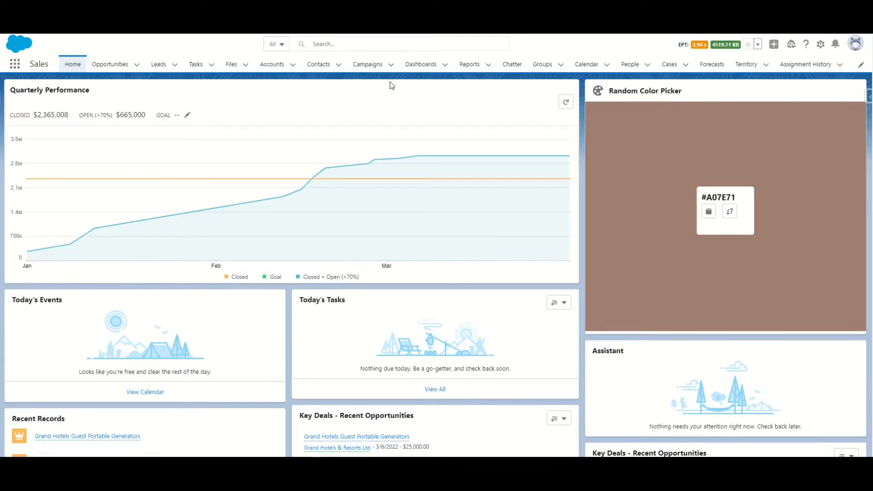
# Step: Open Setup from the Sales home page, search for "flow" and open the Flows page
pyautogui.click(819, 44)
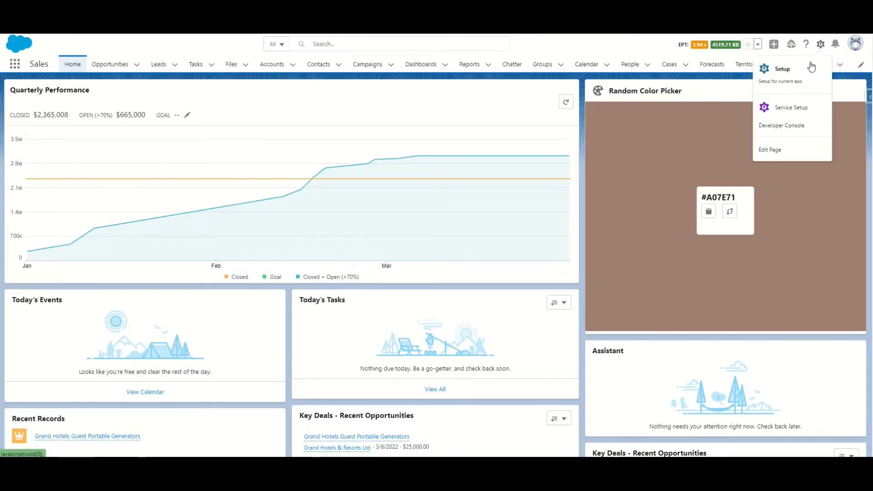
pyautogui.click(794, 71)
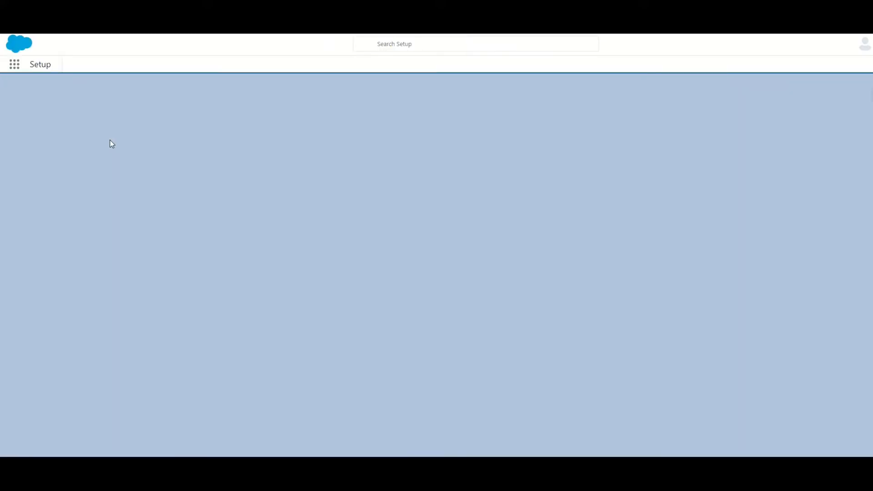
pyautogui.click(62, 95)
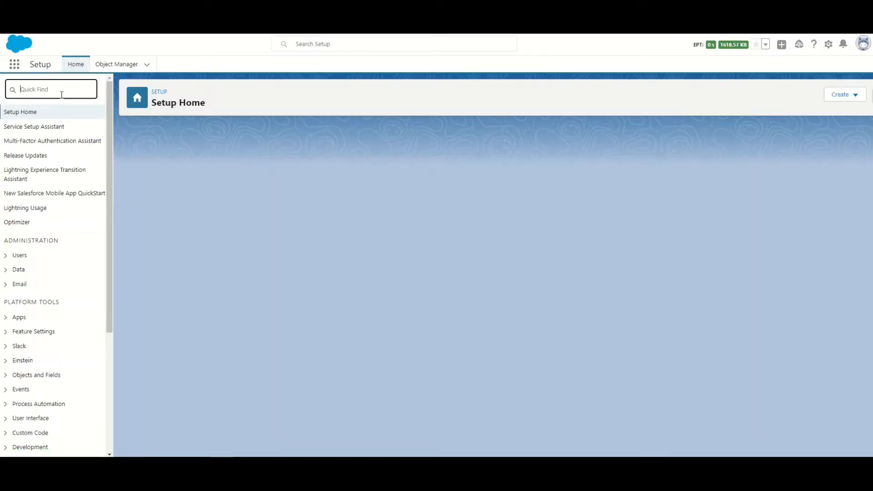
pyautogui.write('flow')
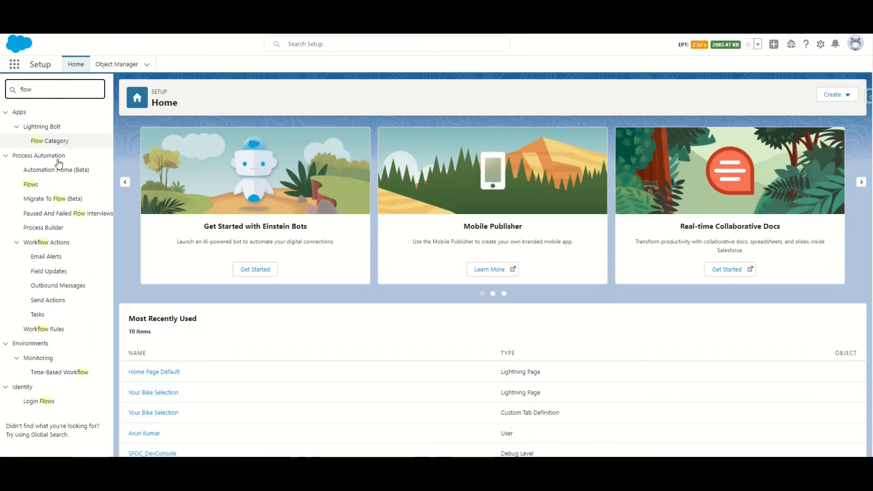
pyautogui.click(36, 184)
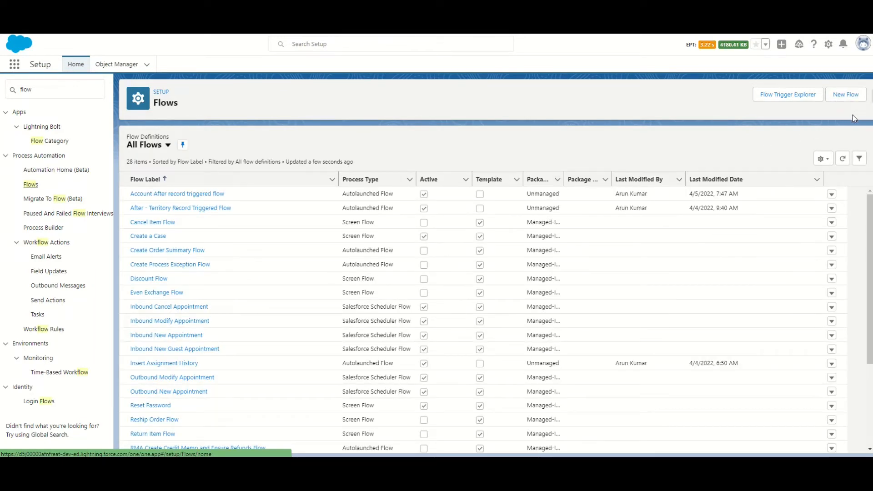
# Step: Create a new flow of the Record-Triggered Flow type
pyautogui.click(849, 95)
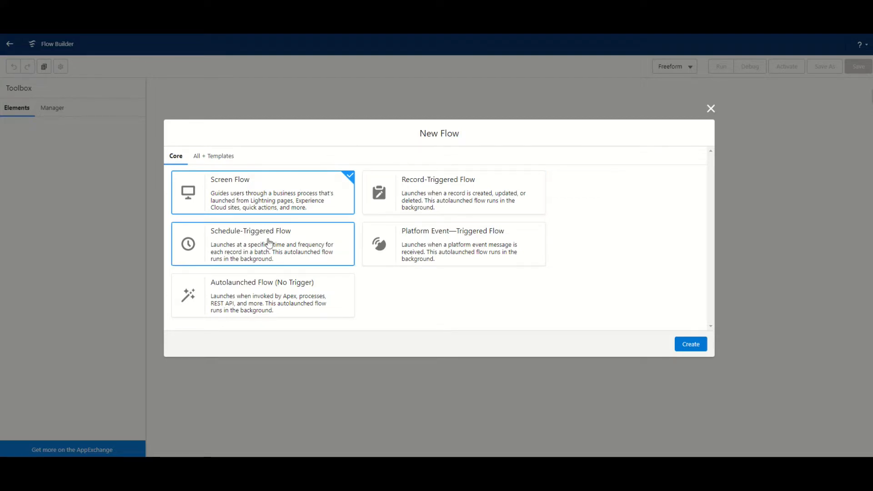
pyautogui.click(436, 196)
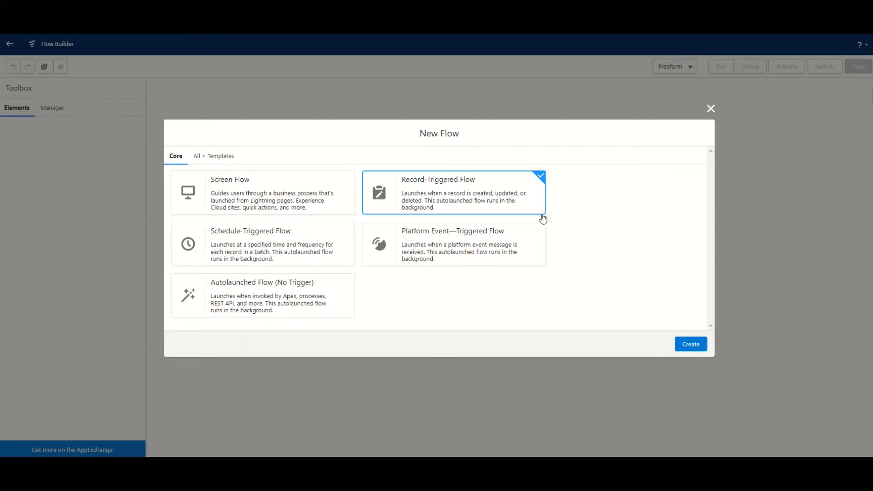
pyautogui.click(690, 345)
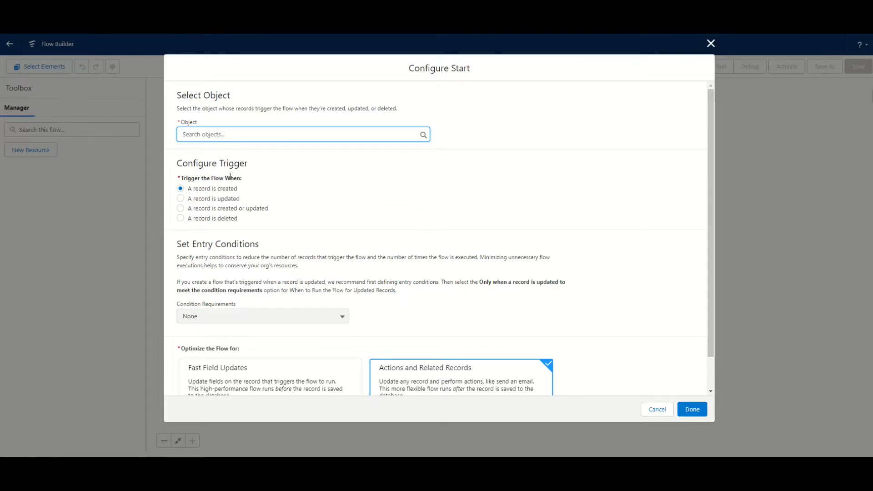
# Step: Set the flow's start object to Opportunity and trigger it when a record is updated
pyautogui.click(224, 135)
pyautogui.write('oppo')
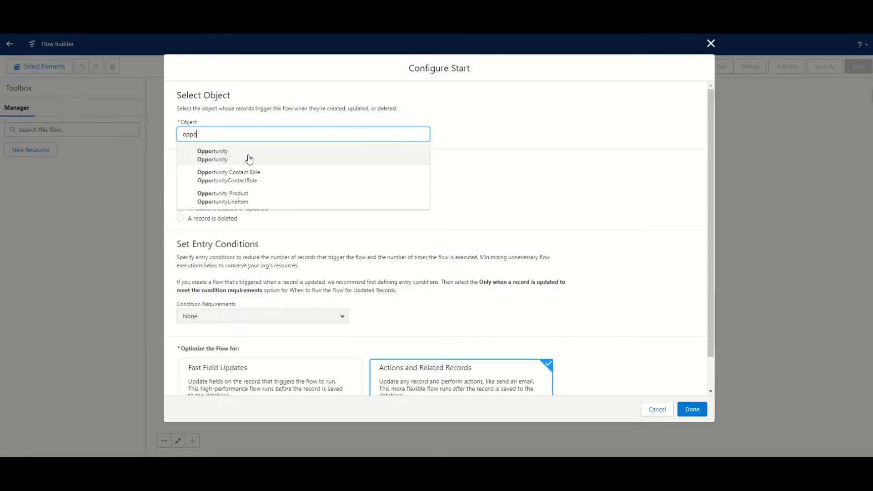
pyautogui.click(249, 155)
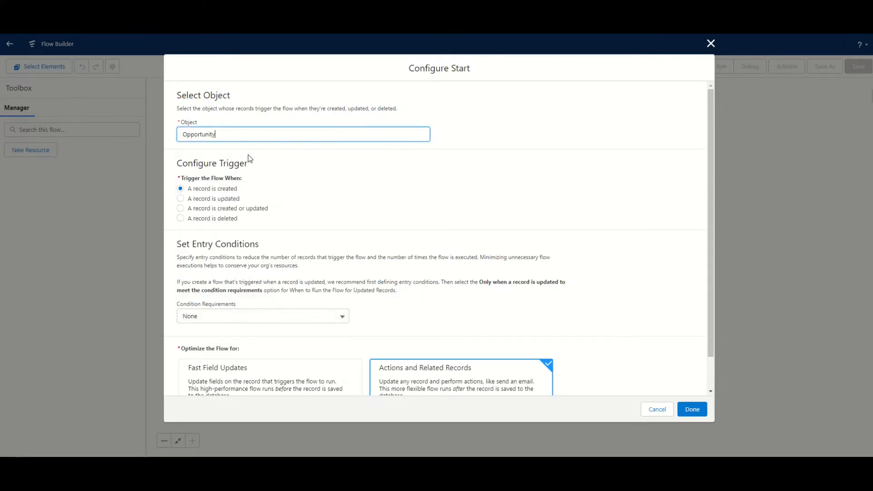
pyautogui.click(231, 161)
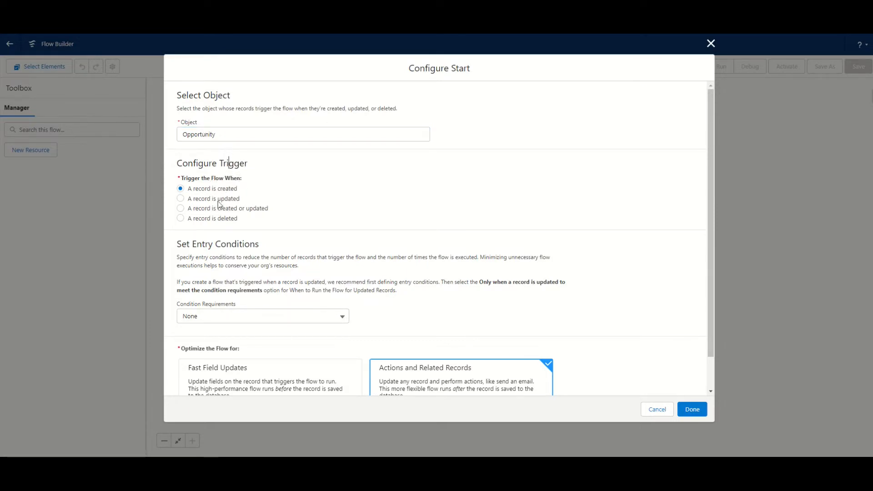
pyautogui.click(180, 198)
# Step: Set the entry condition requirements to All Conditions Are Met (AND) and choose Amount as the condition field
pyautogui.scroll(-2, 222, 208)
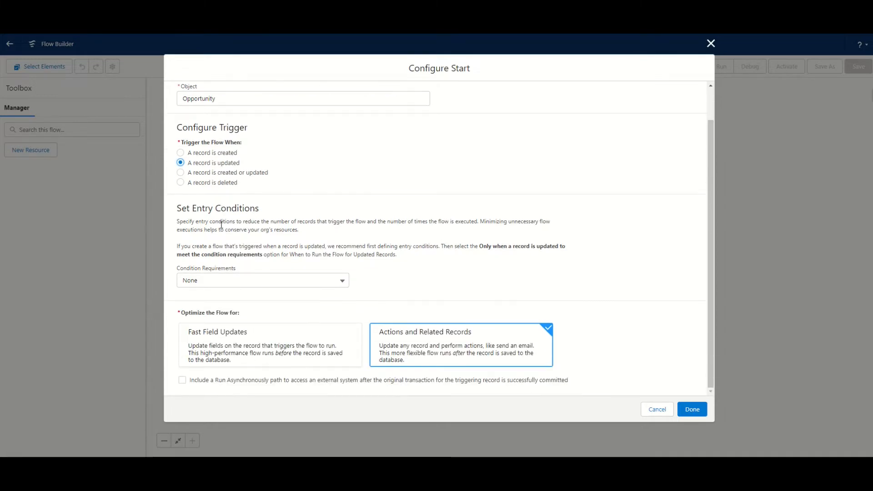
pyautogui.click(234, 280)
pyautogui.click(247, 315)
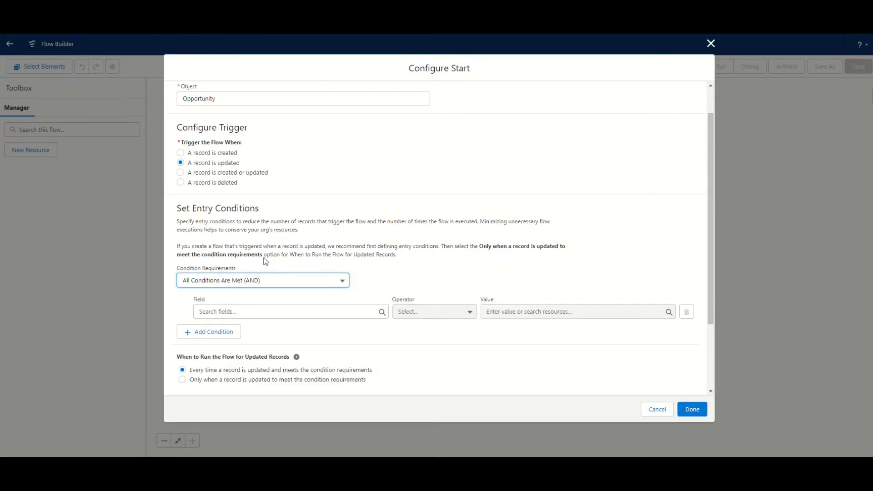
pyautogui.scroll(-3, 267, 246)
pyautogui.click(265, 219)
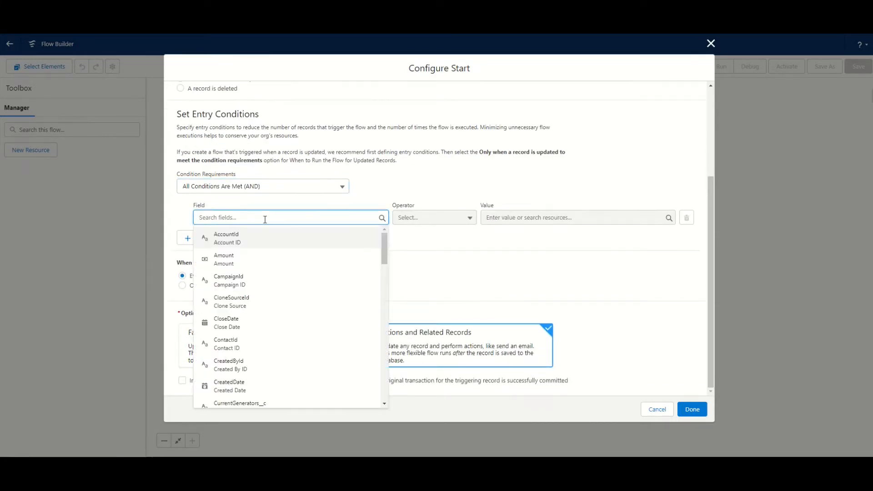
pyautogui.write('amou')
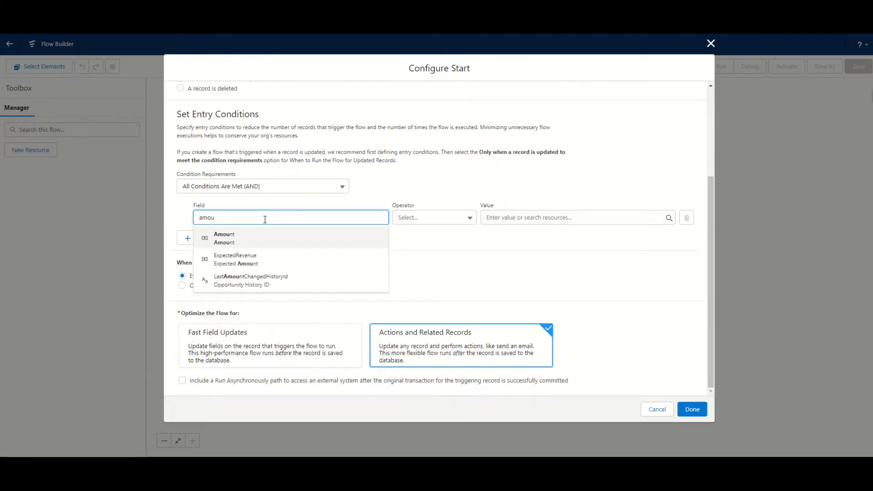
pyautogui.click(261, 236)
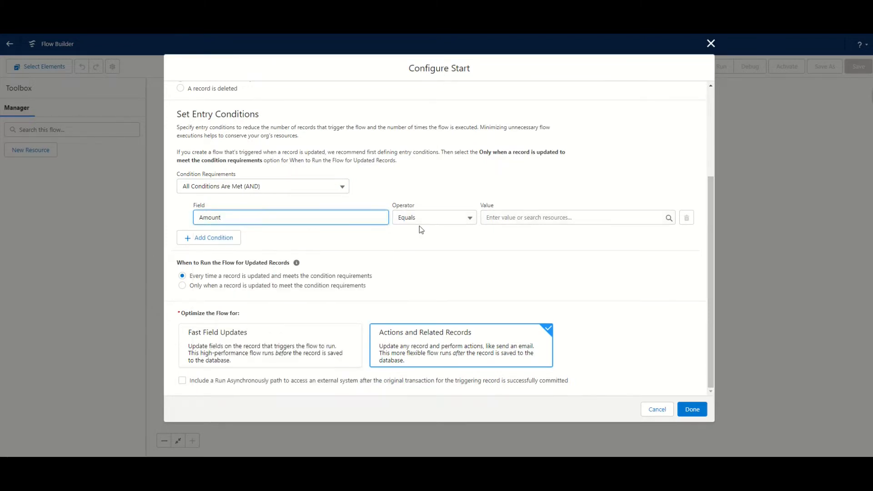
# Step: Complete the Amount condition with the operator Is Changed and the global constant True as value
pyautogui.click(517, 217)
pyautogui.write('tr')
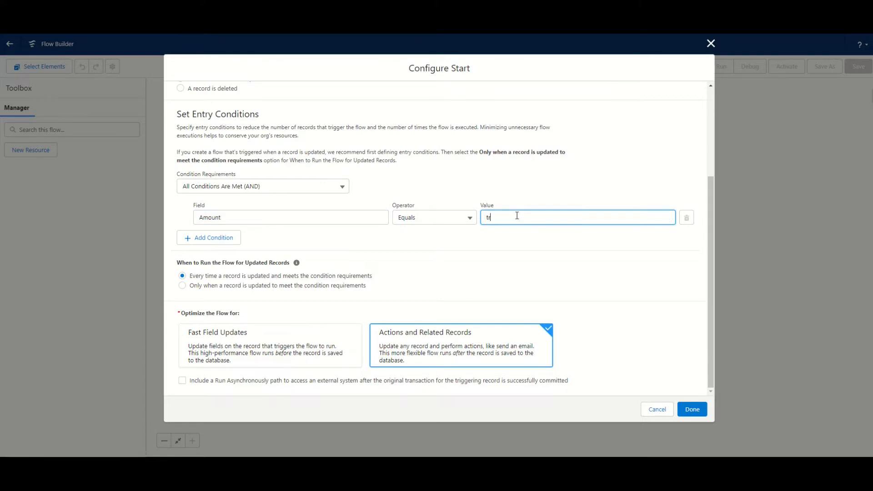
pyautogui.click(457, 226)
pyautogui.click(456, 222)
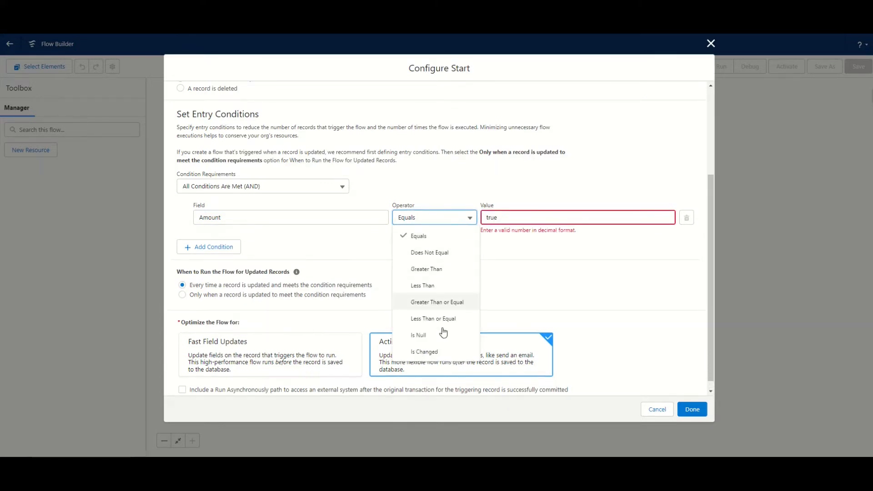
pyautogui.click(444, 353)
pyautogui.click(497, 221)
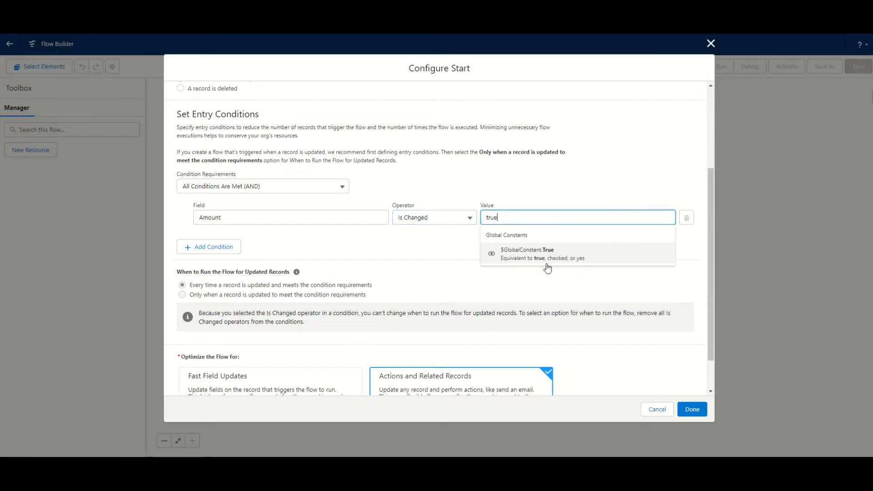
pyautogui.click(545, 254)
pyautogui.click(427, 234)
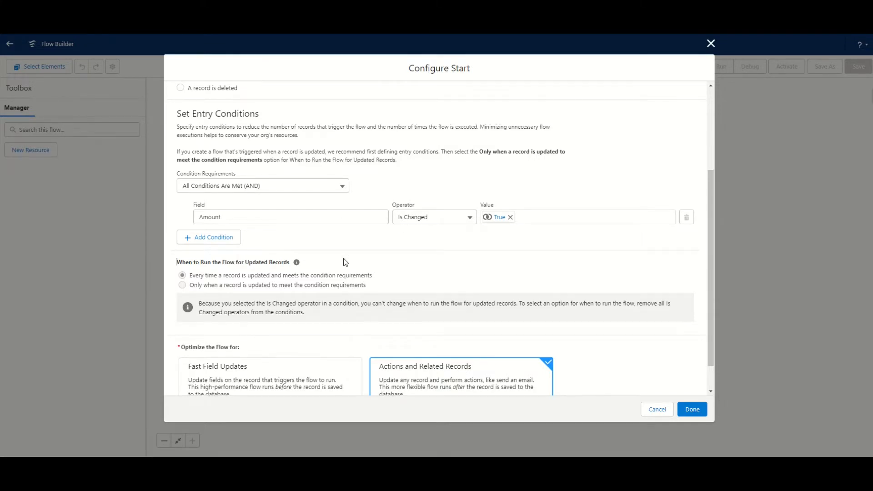
# Step: Apply the start configuration and check the Start element's details on the flow canvas
pyautogui.scroll(-1, 369, 267)
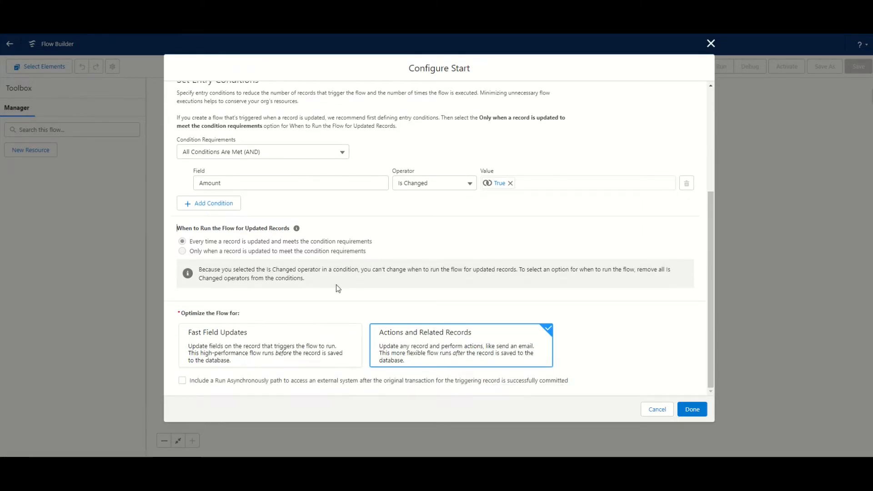
pyautogui.scroll(5, 350, 255)
pyautogui.scroll(-5, 351, 246)
pyautogui.click(691, 410)
pyautogui.moveTo(526, 122); pyautogui.dragTo(426, 139)
pyautogui.click(411, 118)
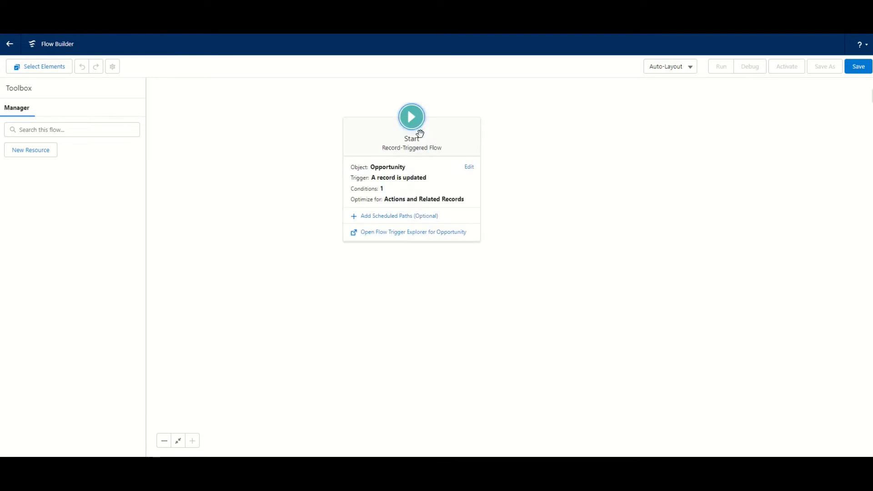
pyautogui.click(527, 189)
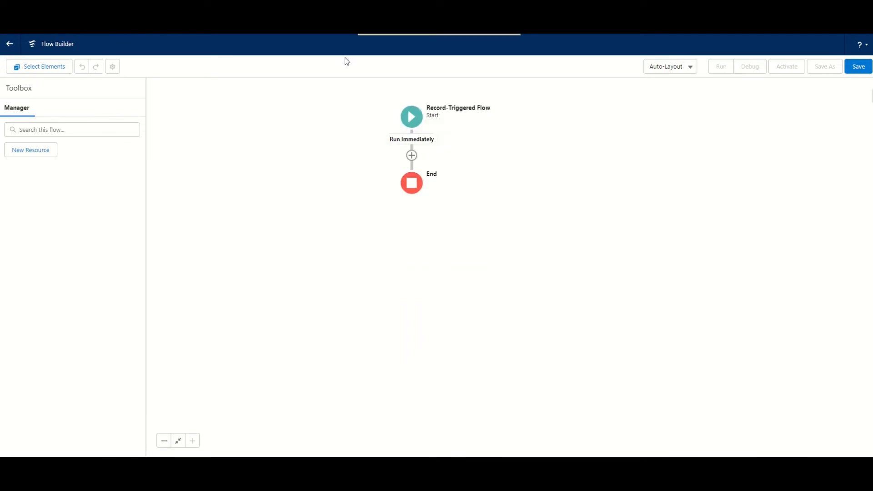
# Step: Start a new Variable resource and copy RecipientIDs from the text editor notes into its API name and description
pyautogui.click(38, 153)
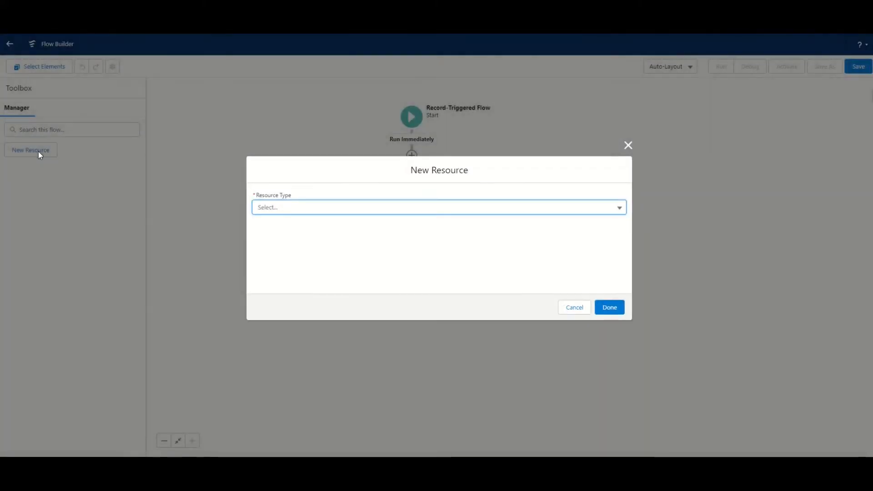
pyautogui.click(338, 210)
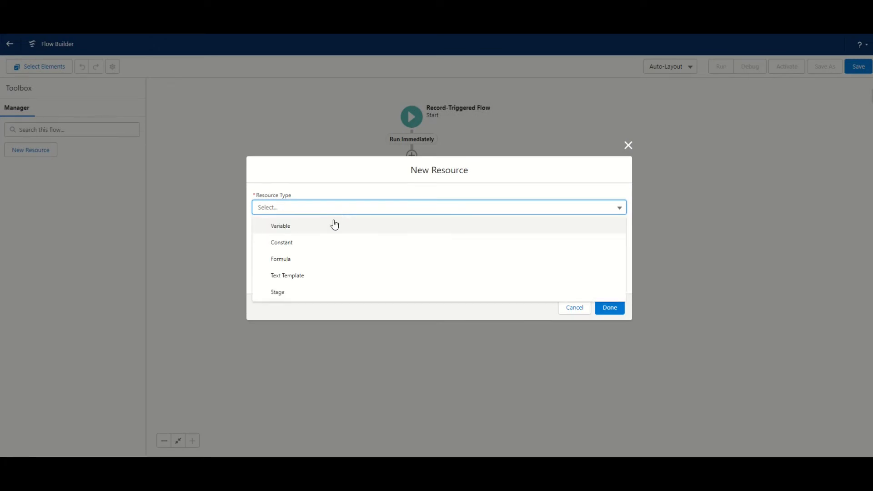
pyautogui.click(333, 226)
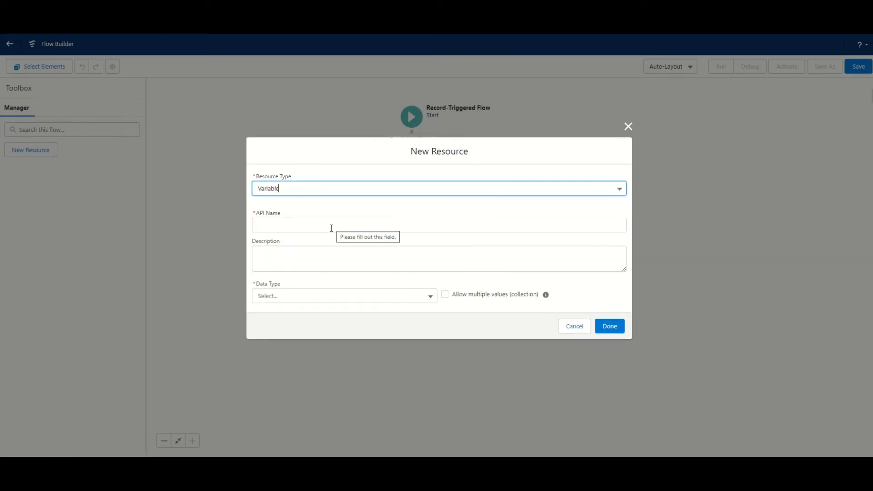
pyautogui.hotkey('alt', 'Tab')
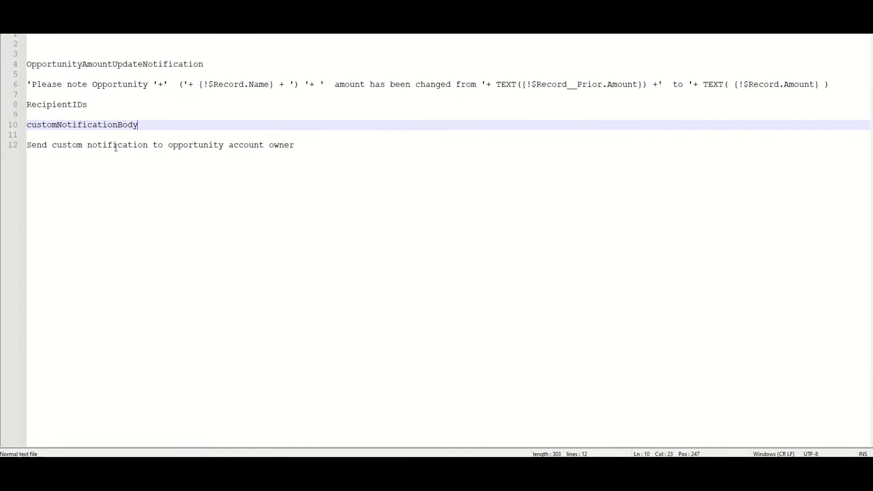
pyautogui.doubleClick(86, 105)
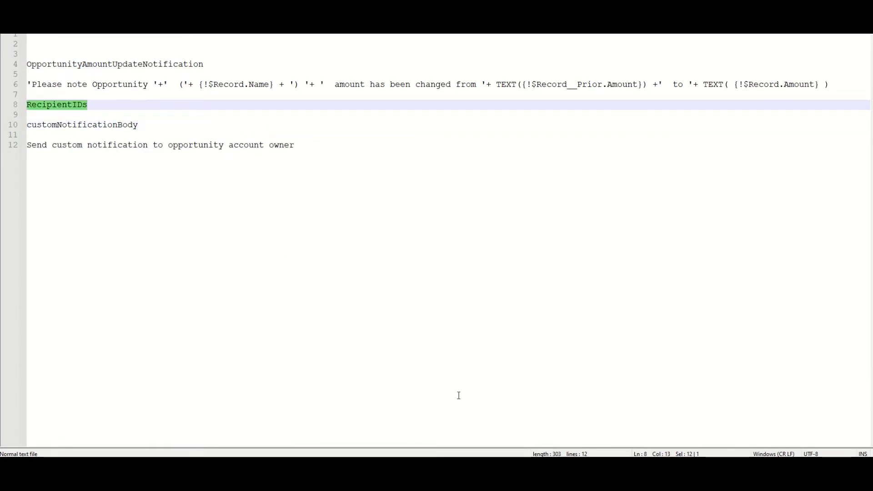
pyautogui.hotkey('ctrl', 'c')
pyautogui.hotkey('alt', 'Tab')
pyautogui.click(294, 224)
pyautogui.hotkey('ctrl', 'v')
pyautogui.click(307, 249)
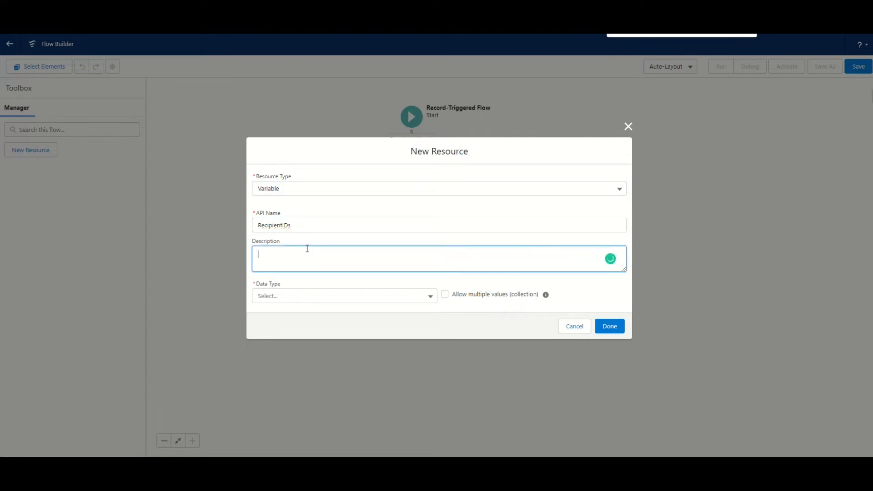
pyautogui.hotkey('ctrl', 'v')
# Step: Set the RecipientIDs variable's data type to Text, allow multiple values (collection), and create the variable
pyautogui.click(305, 297)
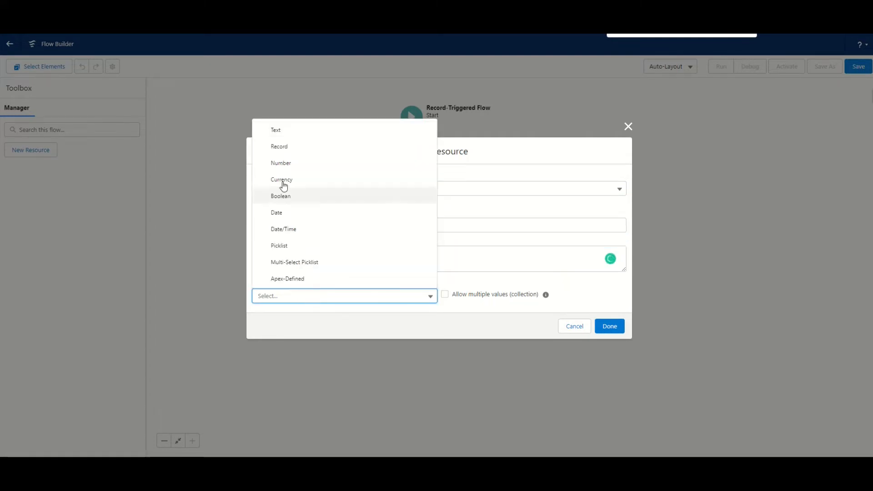
pyautogui.click(296, 131)
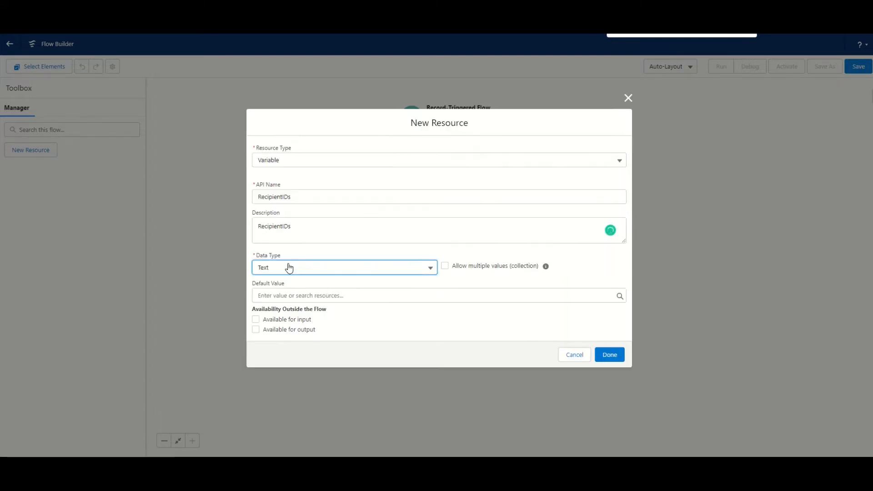
pyautogui.click(445, 267)
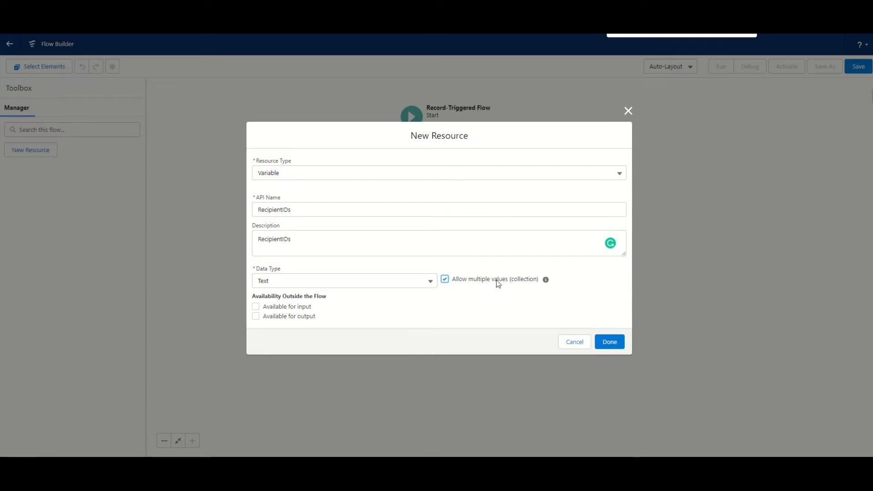
pyautogui.click(619, 343)
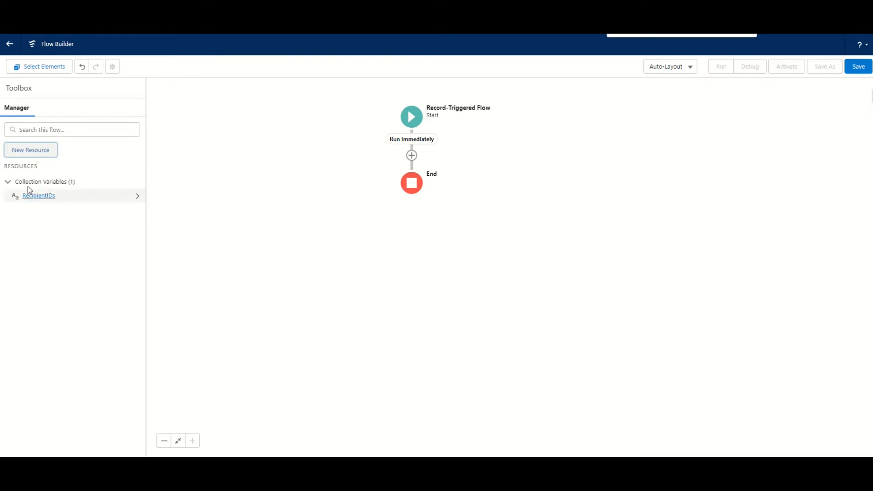
# Step: Start a new Formula resource and copy customNotificationBody from the text editor notes into its API name and description
pyautogui.click(50, 152)
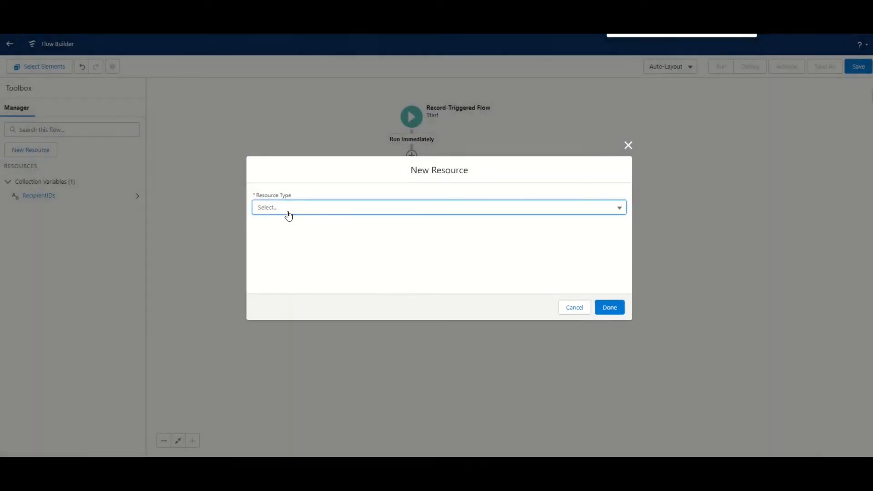
pyautogui.click(321, 208)
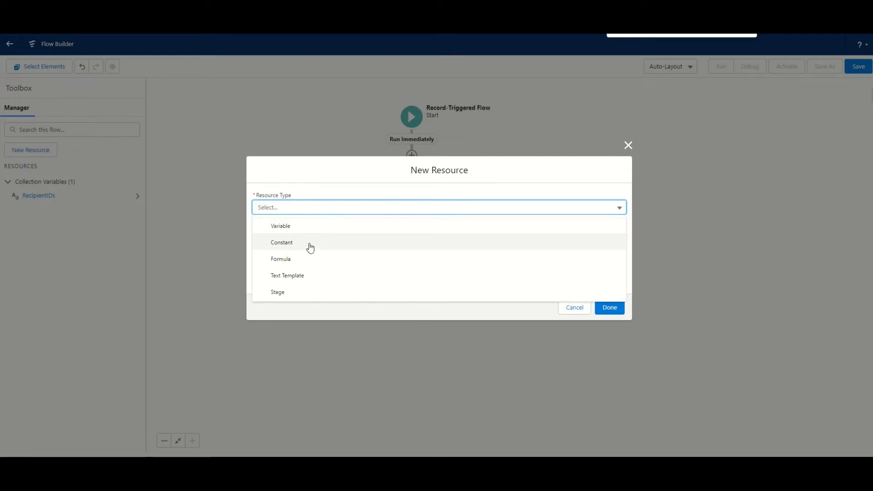
pyautogui.click(303, 259)
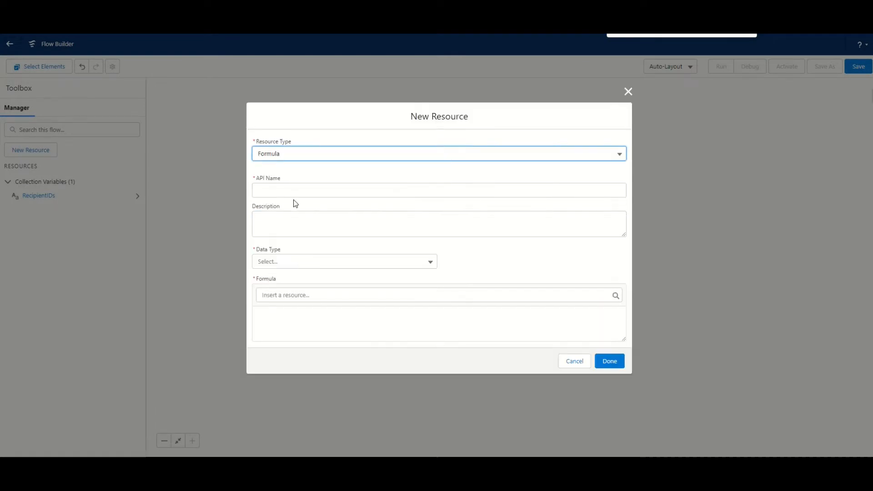
pyautogui.click(296, 173)
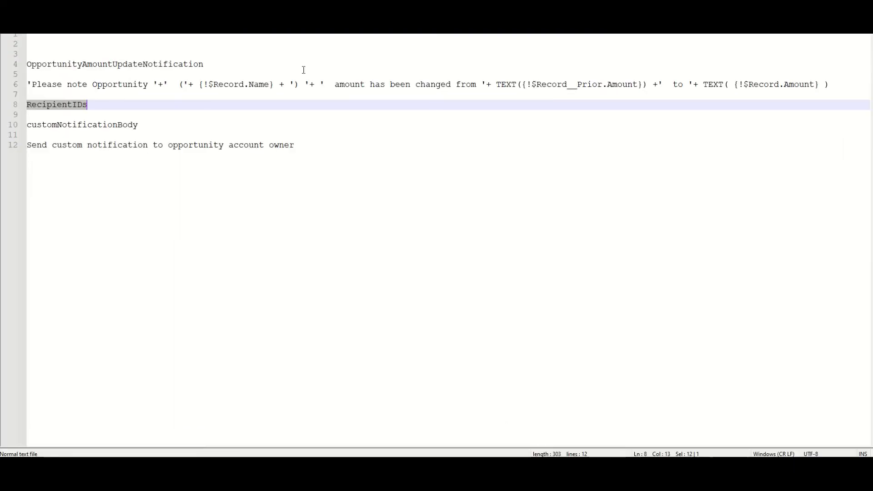
pyautogui.doubleClick(114, 125)
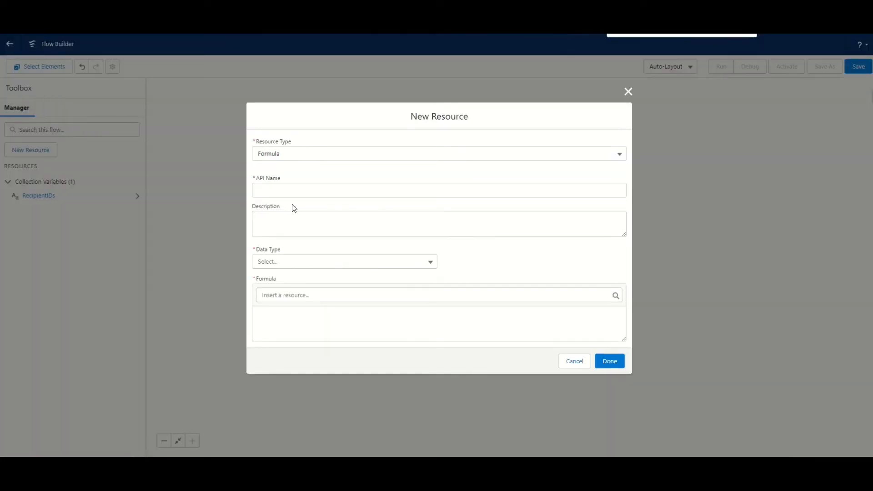
pyautogui.click(294, 195)
pyautogui.hotkey('ctrl', 'v')
pyautogui.click(298, 219)
pyautogui.hotkey('ctrl', 'v')
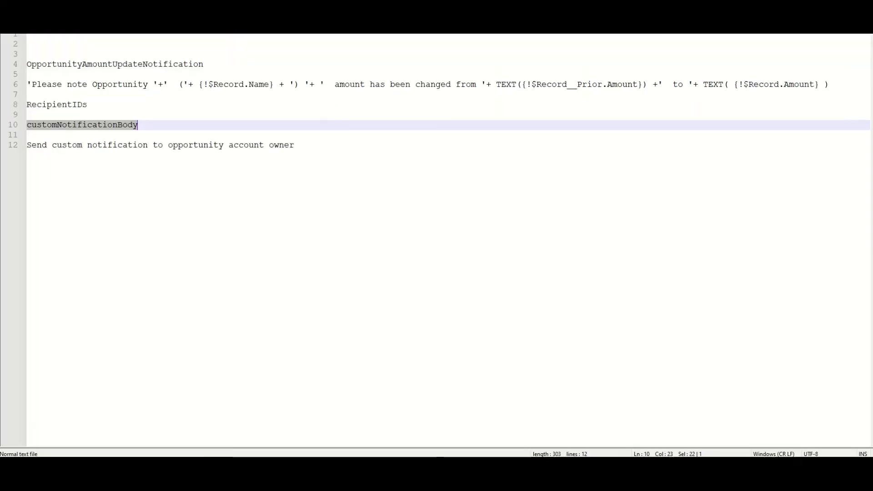
# Step: Copy the 'Please note Opportunity' expression from the text editor notes into the formula, set the data type to Text, and create the resource
pyautogui.moveTo(27, 84); pyautogui.dragTo(839, 85)
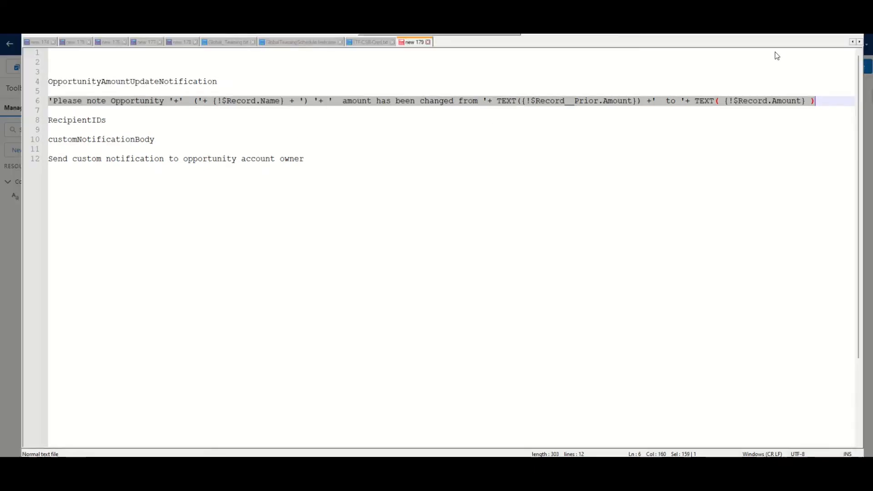
pyautogui.hotkey('alt', 'Tab')
pyautogui.click(332, 323)
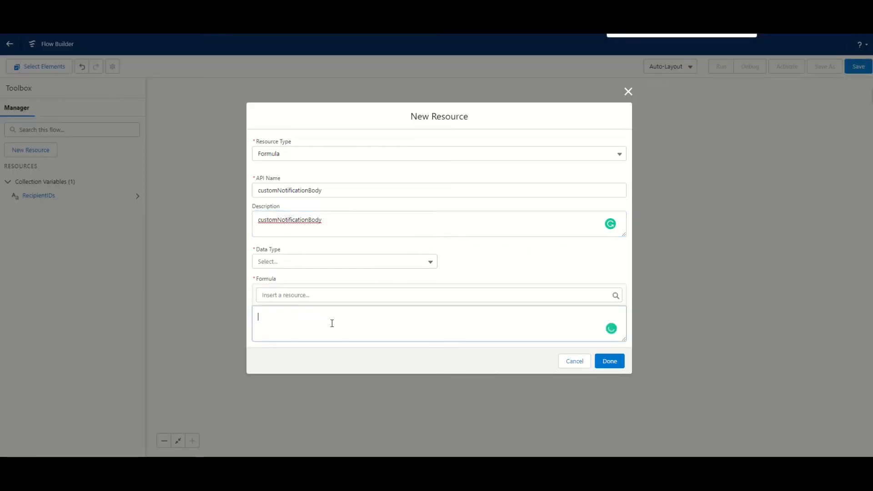
pyautogui.hotkey('ctrl', 'v')
pyautogui.click(307, 270)
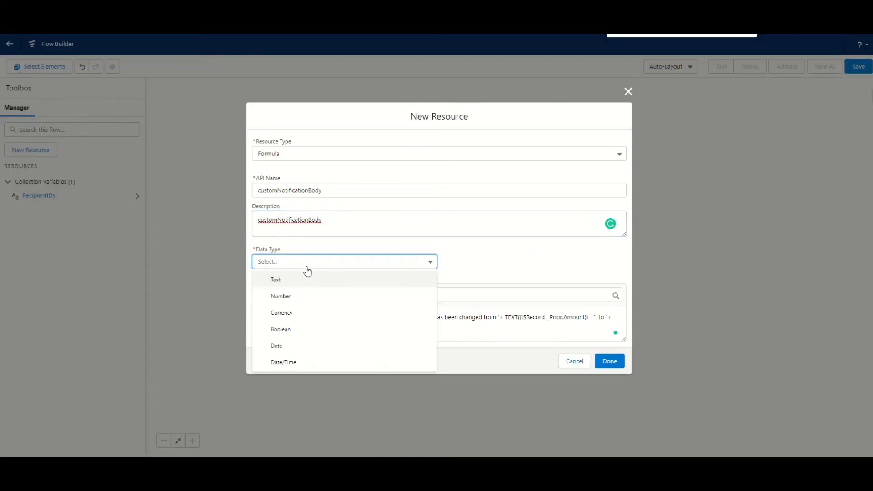
pyautogui.click(306, 279)
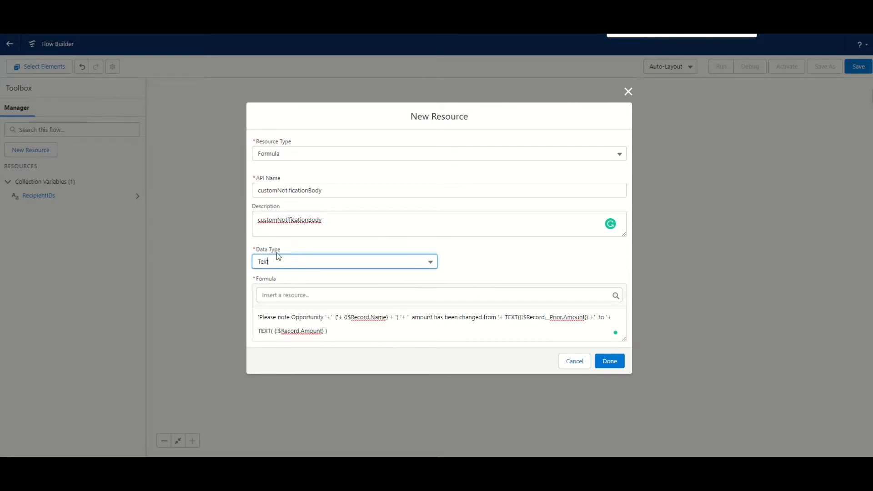
pyautogui.click(307, 248)
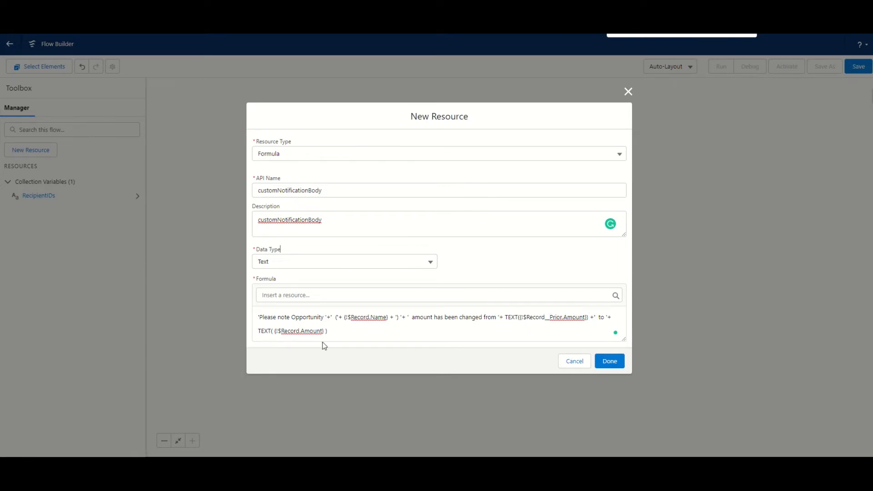
pyautogui.click(609, 360)
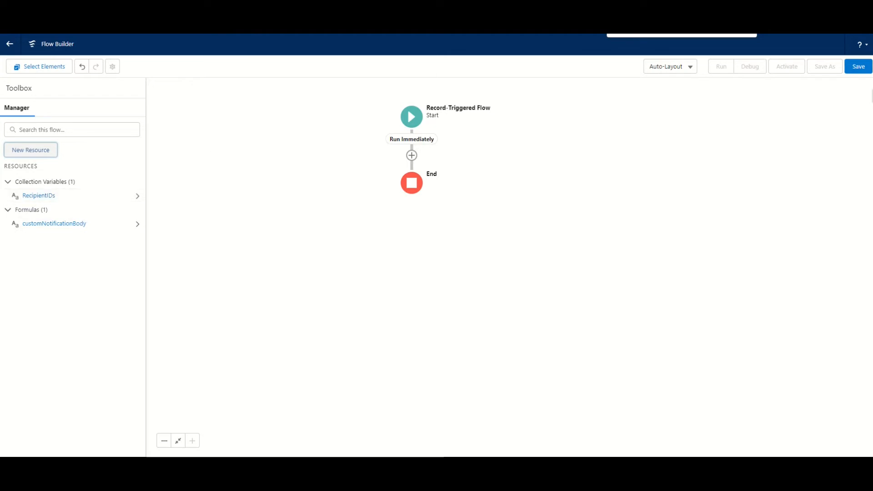
# Step: Add an Assignment element between the flow's Start and End and label it "Assign recipient Id"
pyautogui.moveTo(412, 155); pyautogui.dragTo(400, 156)
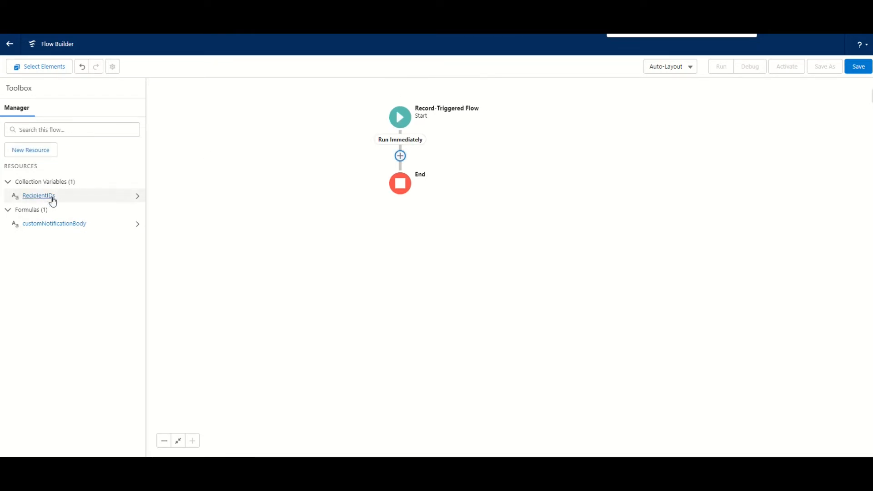
pyautogui.click(400, 156)
pyautogui.scroll(-4, 397, 232)
pyautogui.scroll(3, 395, 235)
pyautogui.scroll(-2, 389, 243)
pyautogui.click(390, 243)
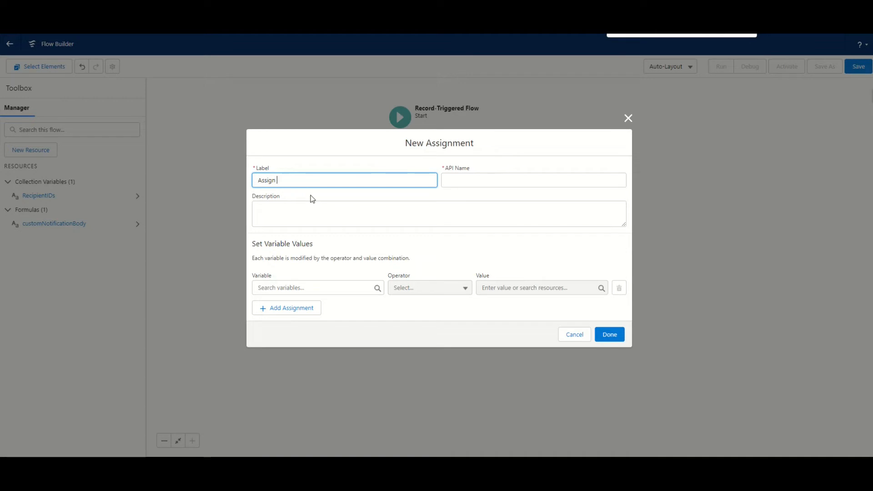
pyautogui.write('Assign recipeint Id')
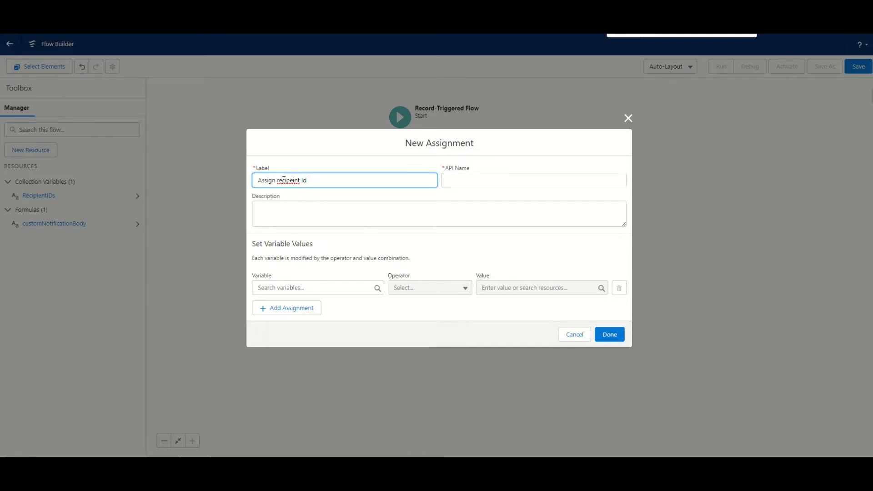
pyautogui.rightClick(285, 182)
pyautogui.click(310, 189)
# Step: Copy the assignment's label, "Assign recipient Id", into its description
pyautogui.moveTo(318, 180); pyautogui.dragTo(213, 181)
pyautogui.hotkey('ctrl', 'c')
pyautogui.click(294, 204)
pyautogui.hotkey('ctrl', 'v')
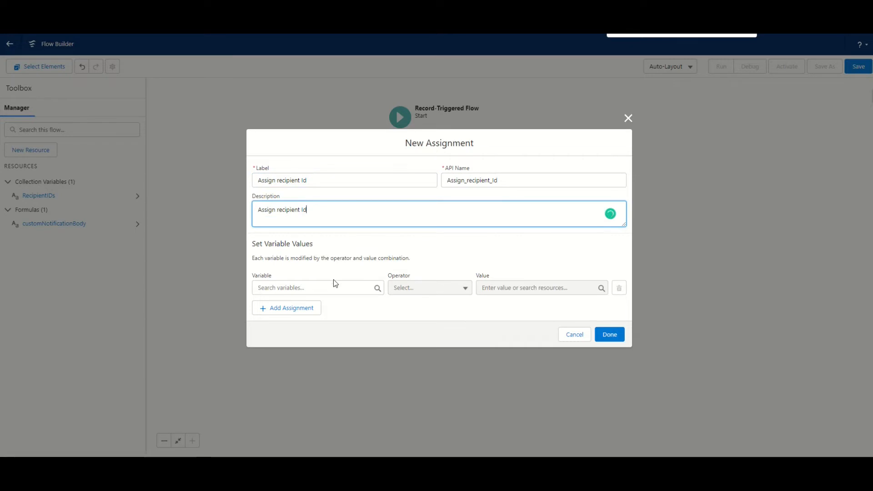
# Step: Choose the RecipientIDs collection as the assignment's variable and set the operator to Add
pyautogui.click(334, 288)
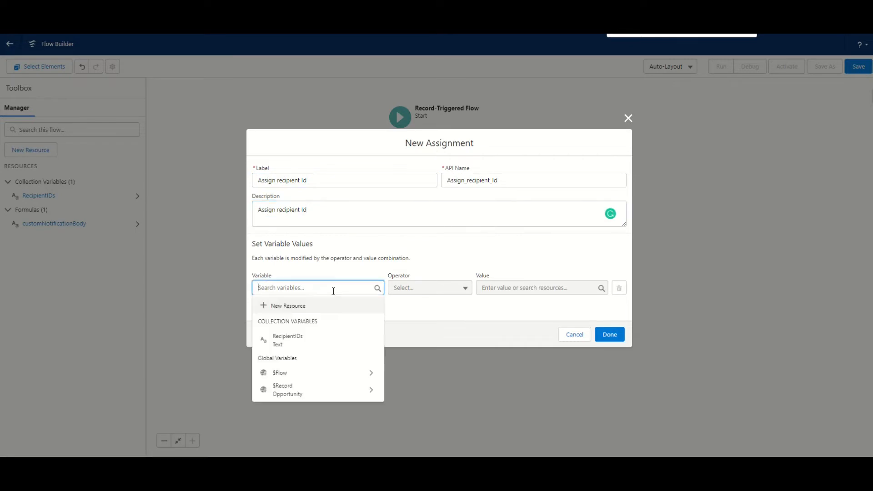
pyautogui.click(311, 343)
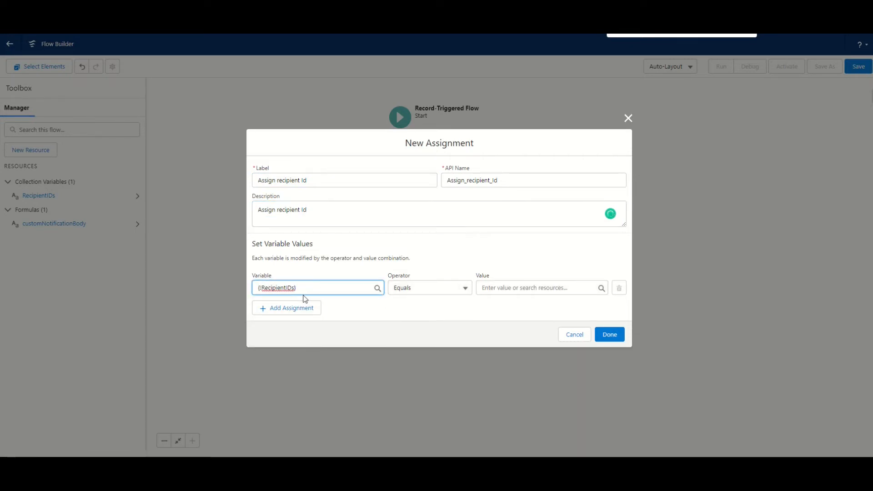
pyautogui.click(435, 290)
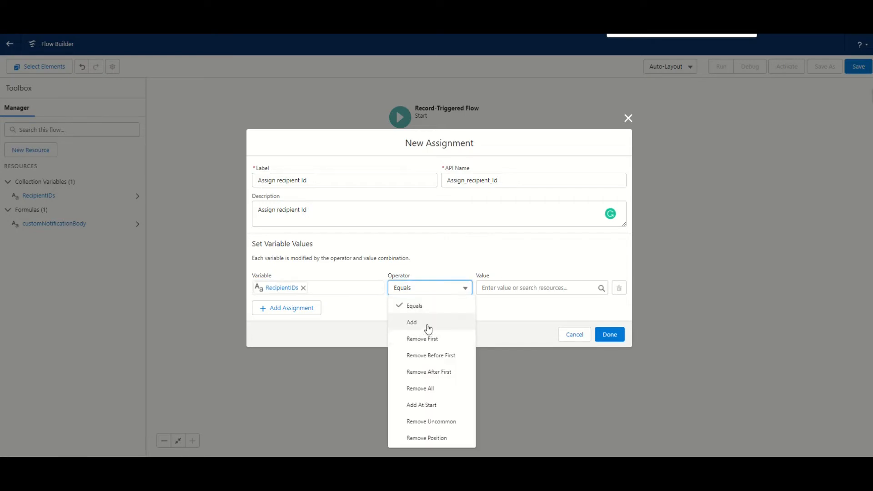
pyautogui.click(427, 327)
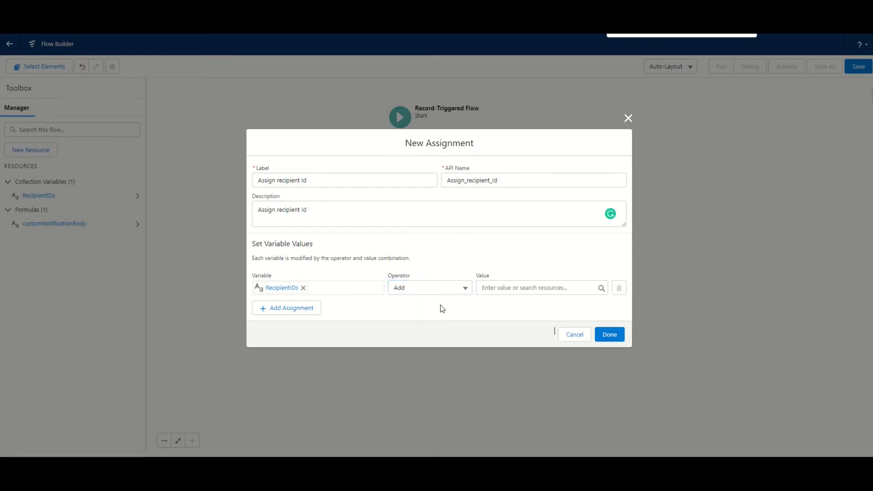
# Step: Set the assignment's value to the account owner's ID through $Record > Account > Owner ID
pyautogui.click(544, 290)
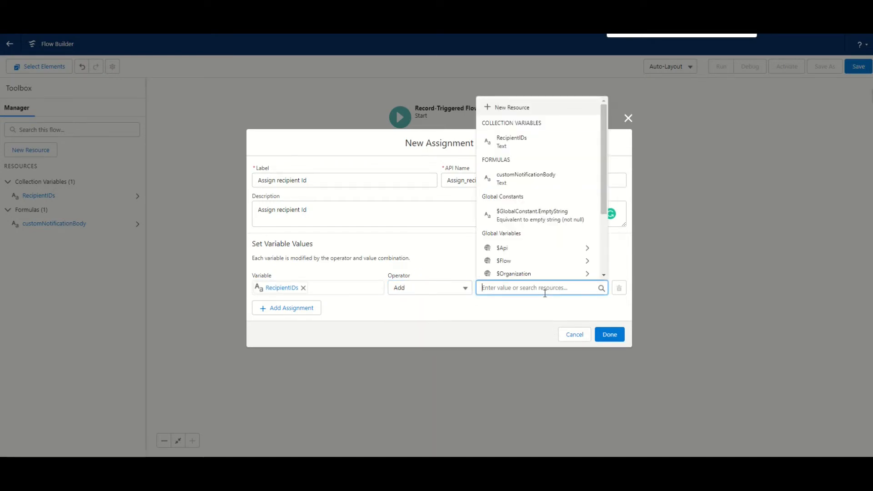
pyautogui.write('Record')
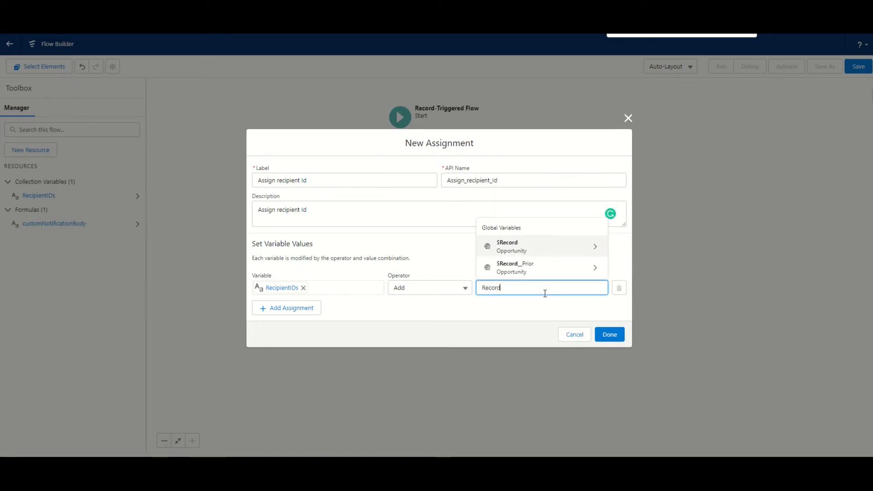
pyautogui.click(528, 247)
pyautogui.write('Account')
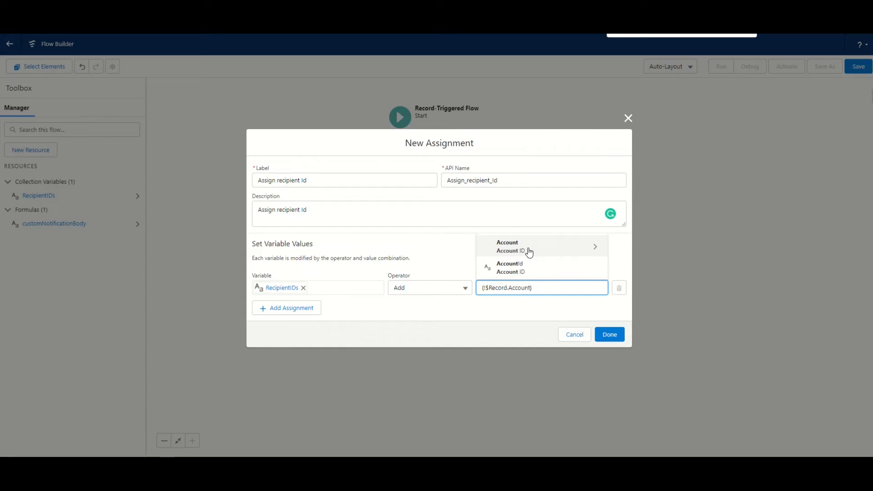
pyautogui.click(528, 252)
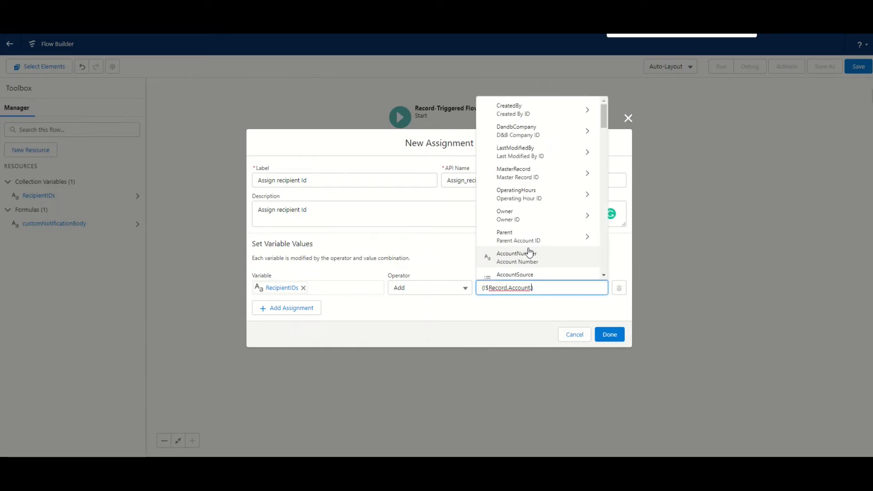
pyautogui.write('Owner')
pyautogui.click(528, 252)
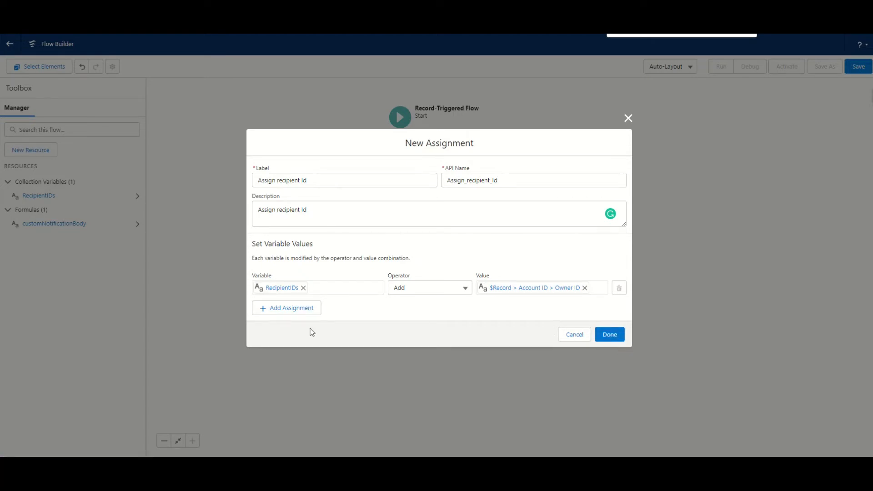
# Step: Confirm the assignment and add a Get Records element after it, labelled "Get Custom Notification Type"
pyautogui.click(610, 334)
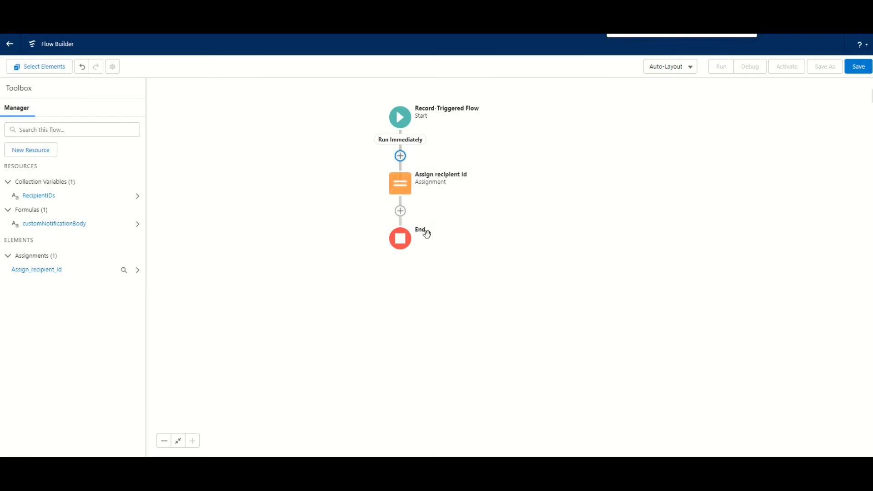
pyautogui.click(400, 212)
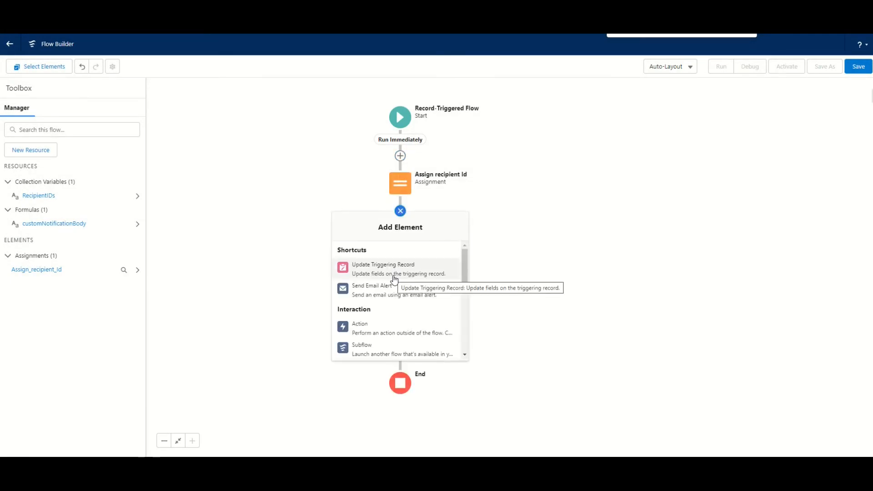
pyautogui.scroll(-5, 391, 288)
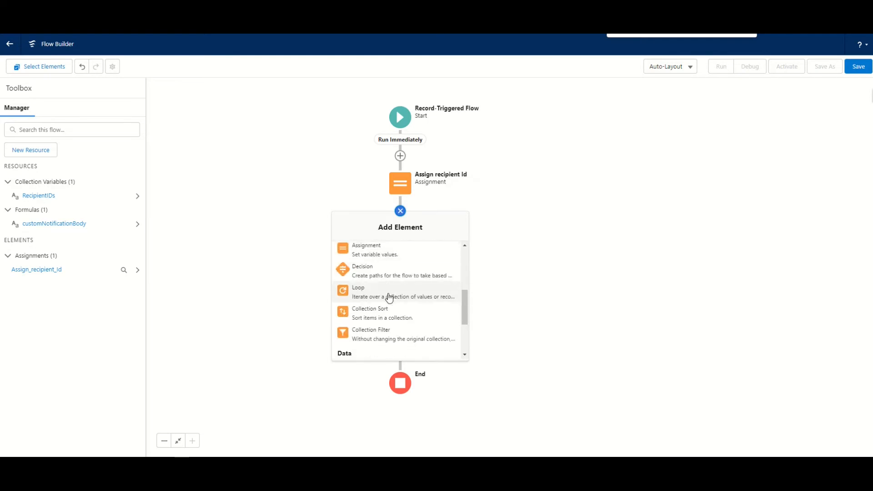
pyautogui.scroll(-3, 389, 300)
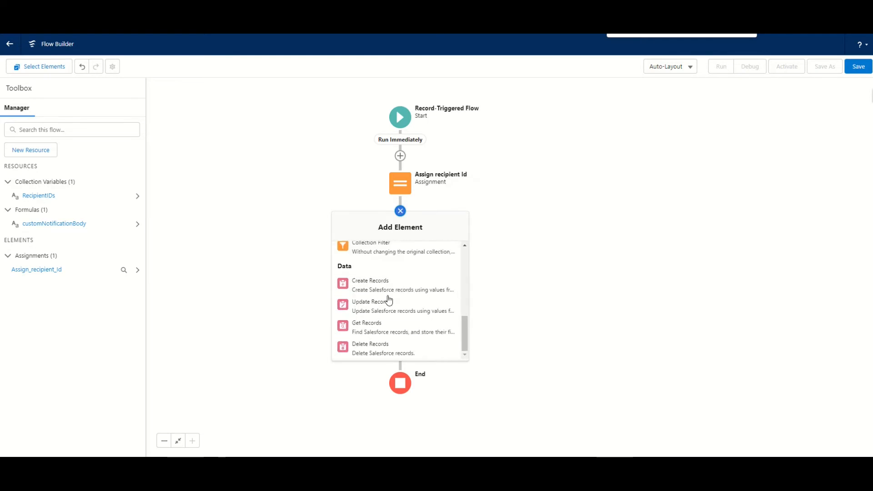
pyautogui.click(381, 326)
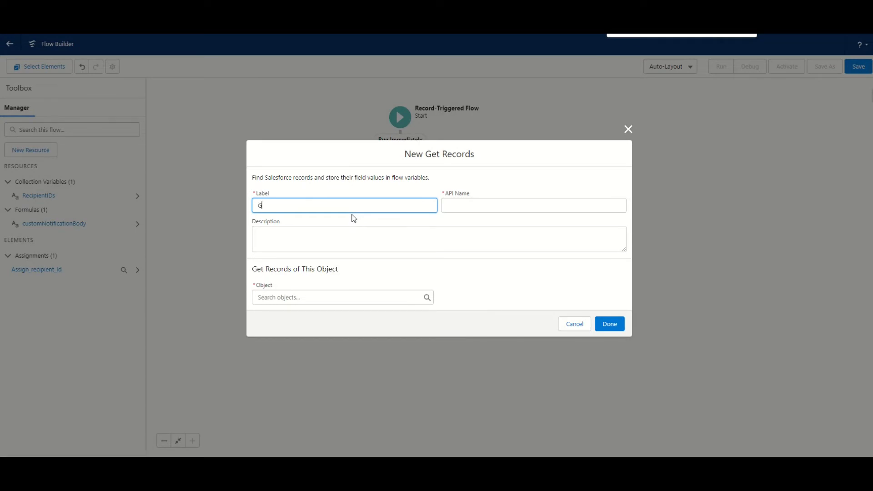
pyautogui.write('Get Custom Notif')
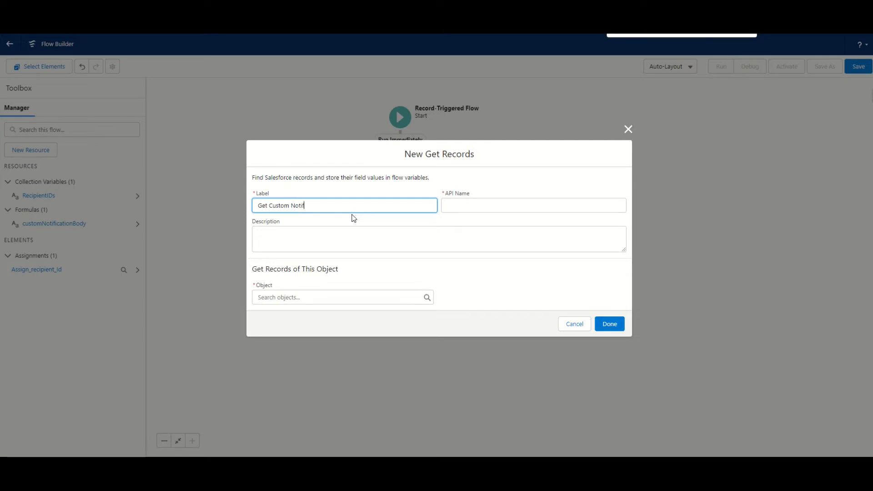
pyautogui.write('ication Type')
pyautogui.click(354, 218)
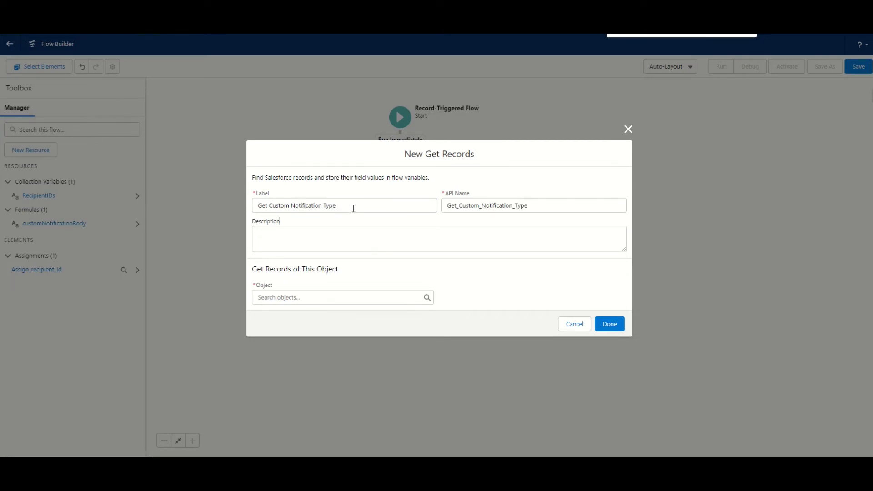
# Step: Copy the Get Records label into its description and choose Custom Notification Type as the object
pyautogui.moveTo(353, 208); pyautogui.dragTo(208, 204)
pyautogui.hotkey('ctrl', 'c')
pyautogui.click(301, 237)
pyautogui.hotkey('ctrl', 'v')
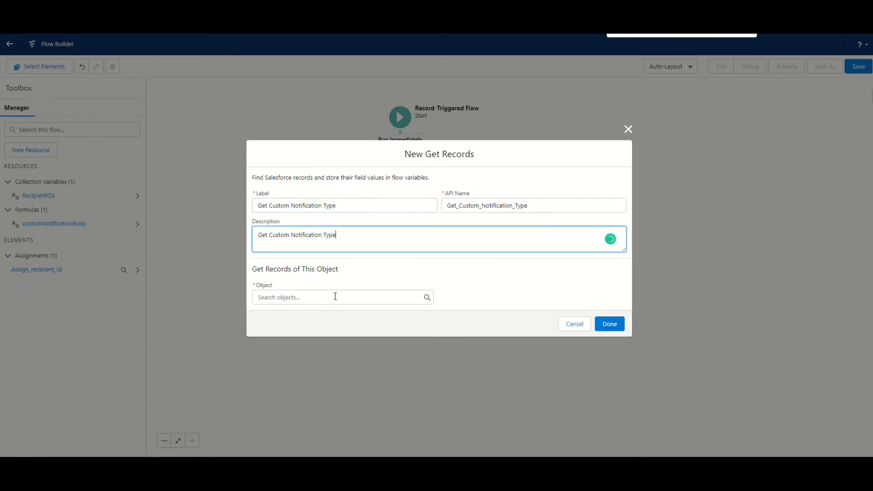
pyautogui.click(335, 296)
pyautogui.write('custom No')
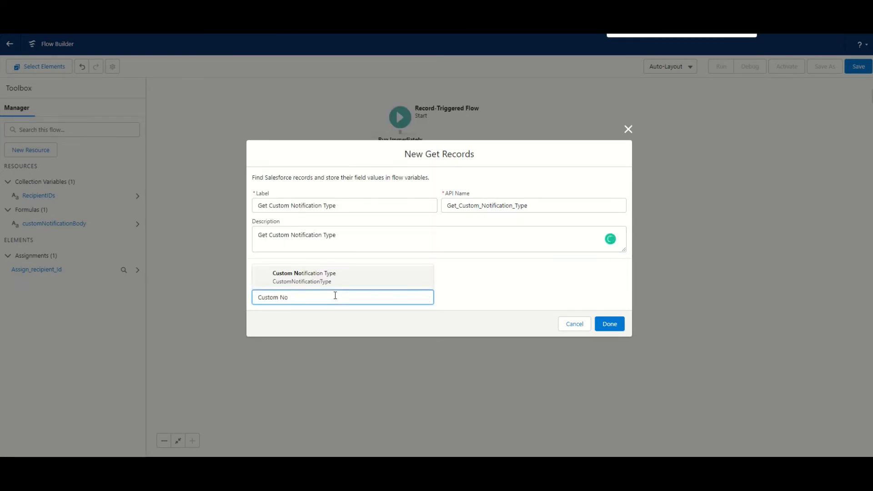
pyautogui.click(334, 278)
# Step: Filter the Custom Notification Type records on the DeveloperName field with the Equals operator
pyautogui.scroll(-2, 330, 264)
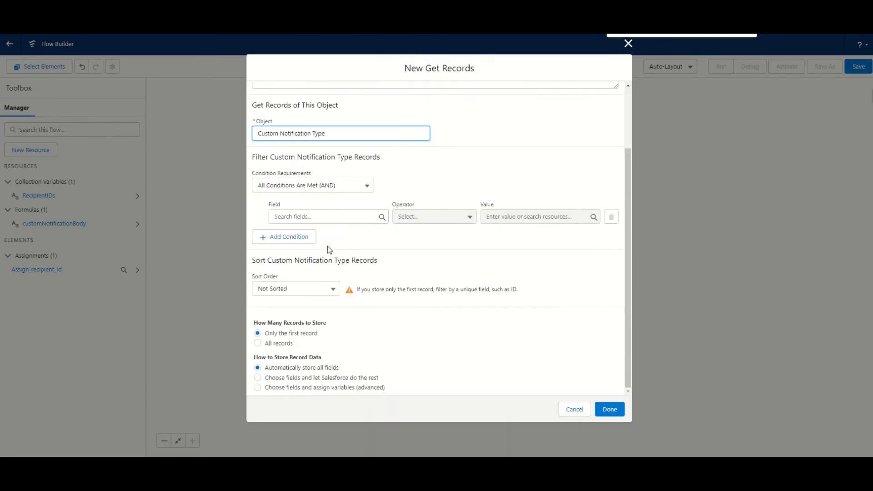
pyautogui.click(333, 218)
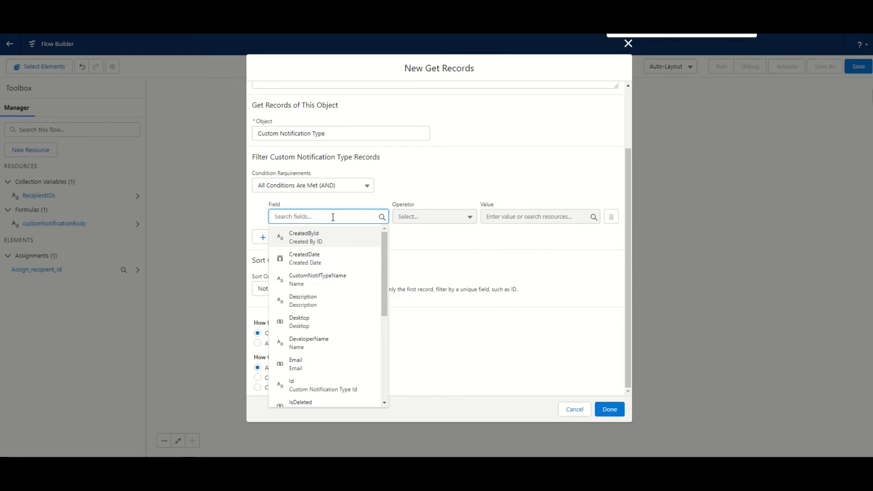
pyautogui.write('deve')
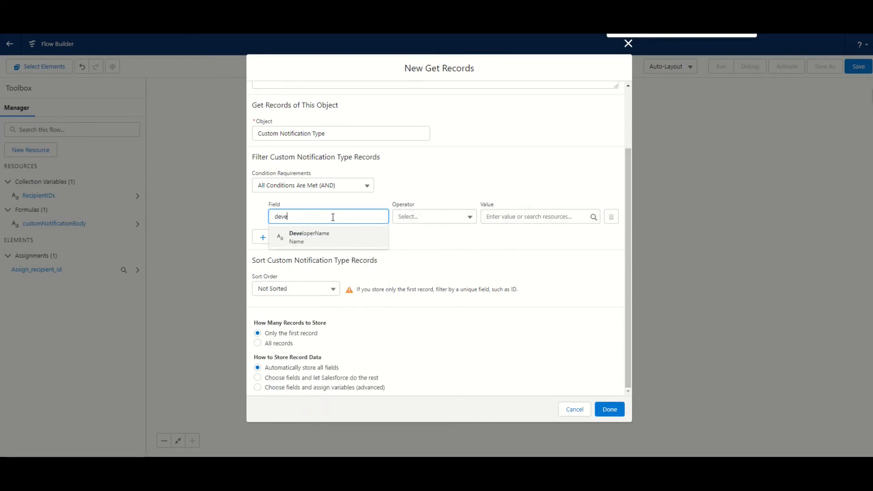
pyautogui.click(341, 240)
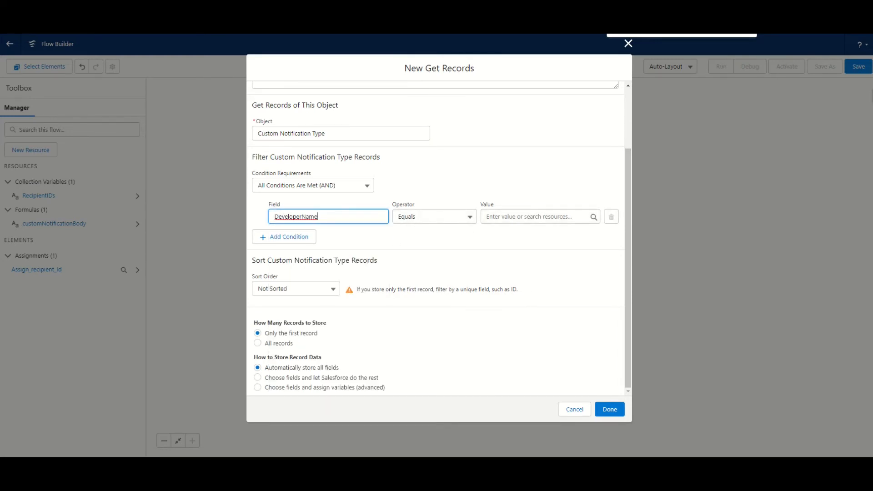
# Step: Set the filter value to OpportunityAmountUpdateNotification, as given in the notes text file, and confirm the Get Records element
pyautogui.hotkey('alt', 'Tab')
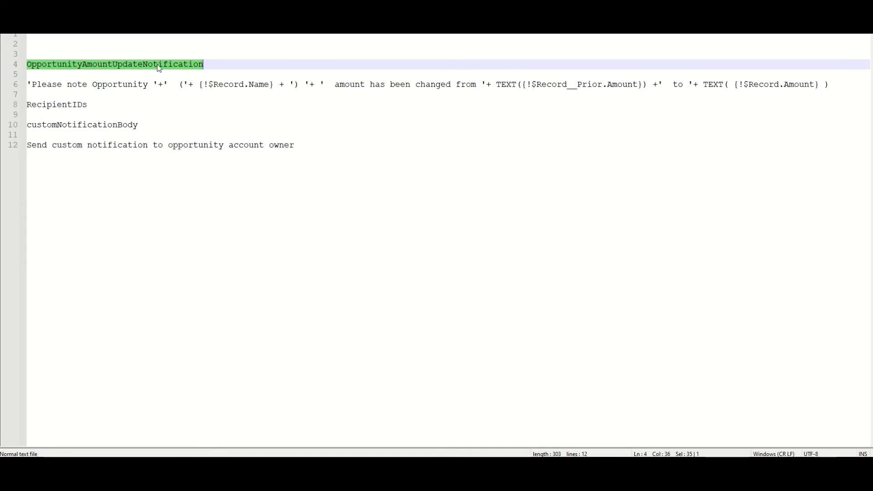
pyautogui.hotkey('alt', 'Tab')
pyautogui.click(555, 218)
pyautogui.write('OpportunityAmountUpdateNotification')
pyautogui.click(373, 258)
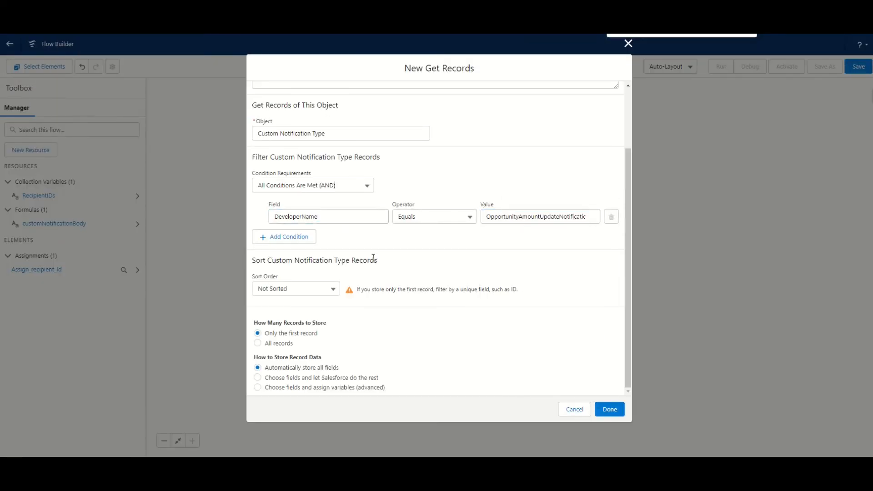
pyautogui.click(610, 415)
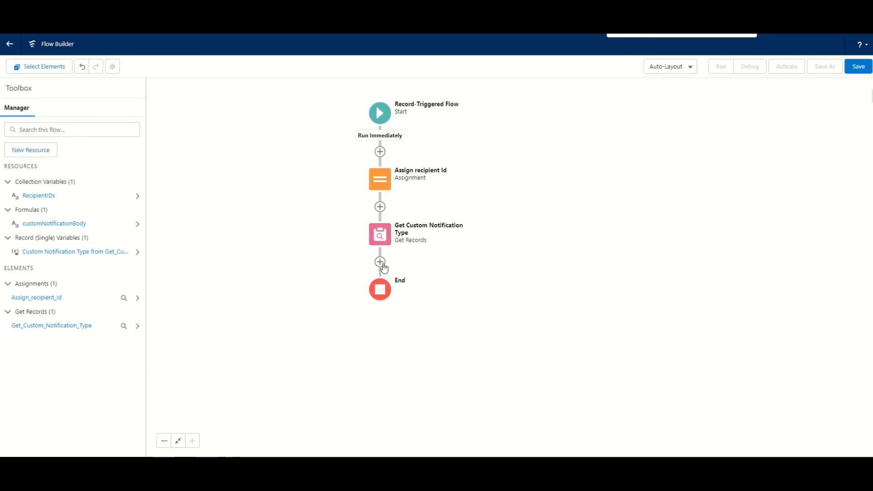
# Step: Add an Action element after Get Custom Notification Type and choose the Send Custom Notification action
pyautogui.click(380, 262)
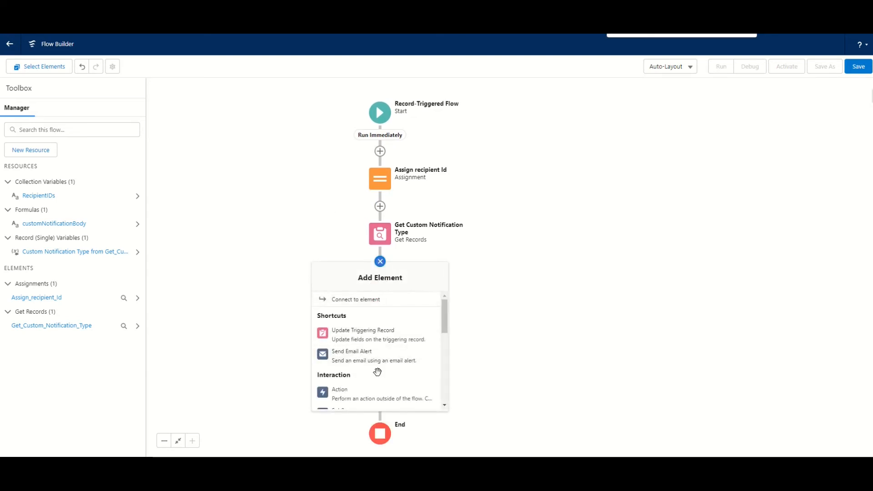
pyautogui.click(379, 396)
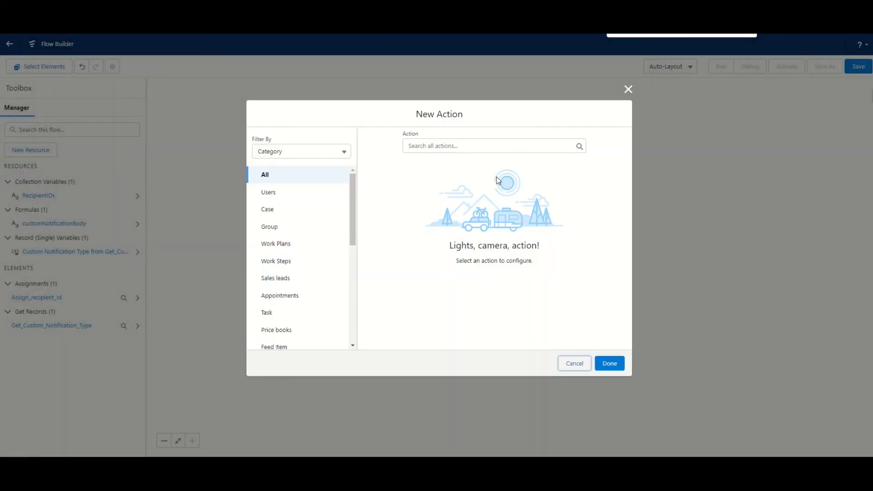
pyautogui.click(440, 147)
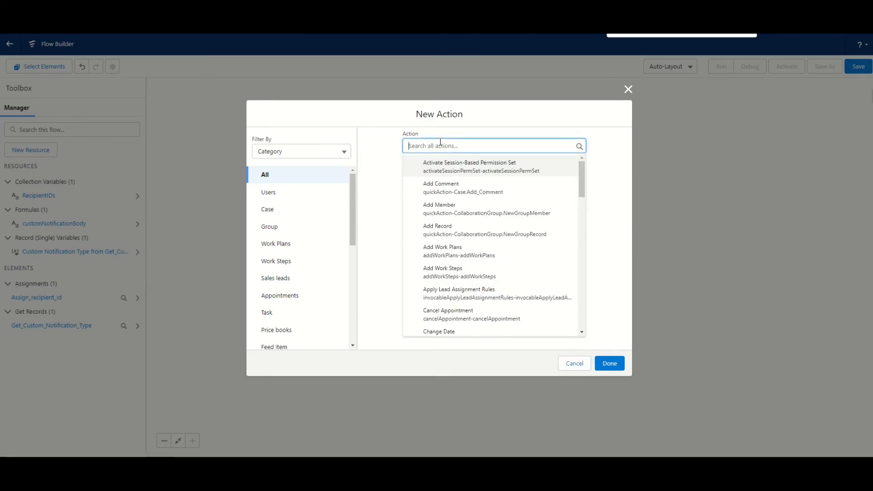
pyautogui.write('send')
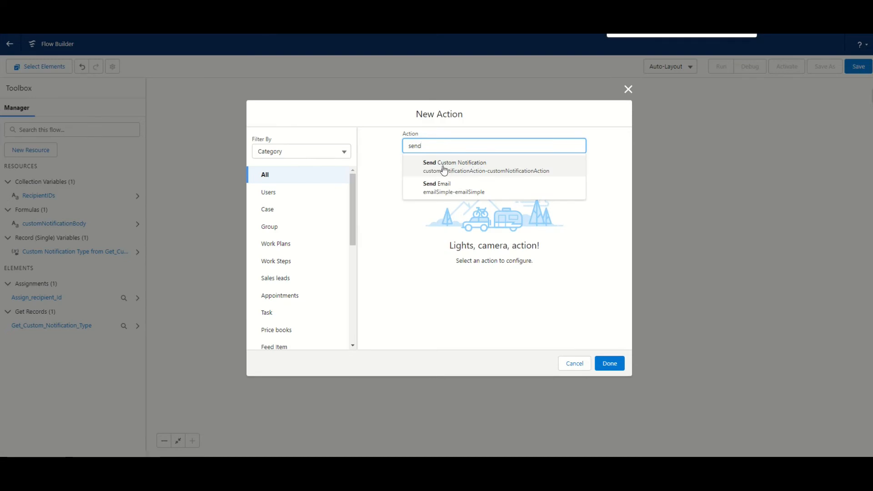
pyautogui.click(469, 170)
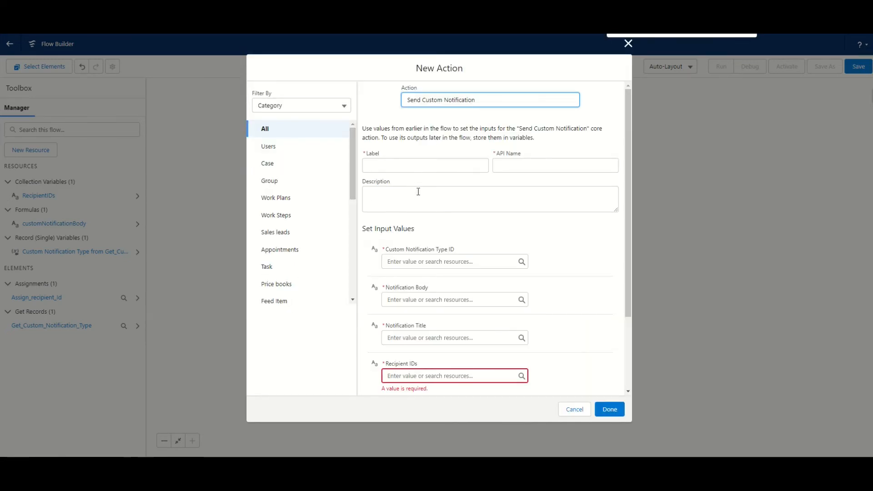
# Step: Label the Send Custom Notification action "Send notification to account owner"
pyautogui.scroll(-3, 418, 230)
pyautogui.scroll(3, 421, 217)
pyautogui.scroll(-2, 421, 216)
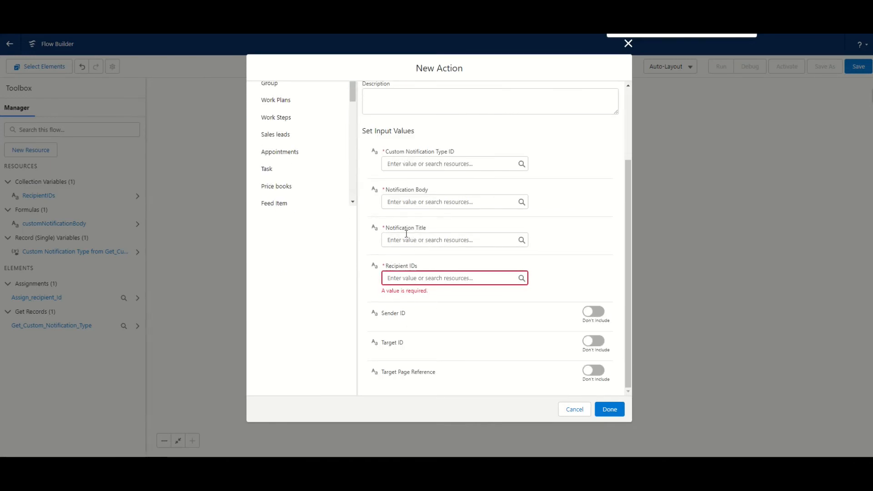
pyautogui.scroll(2, 406, 234)
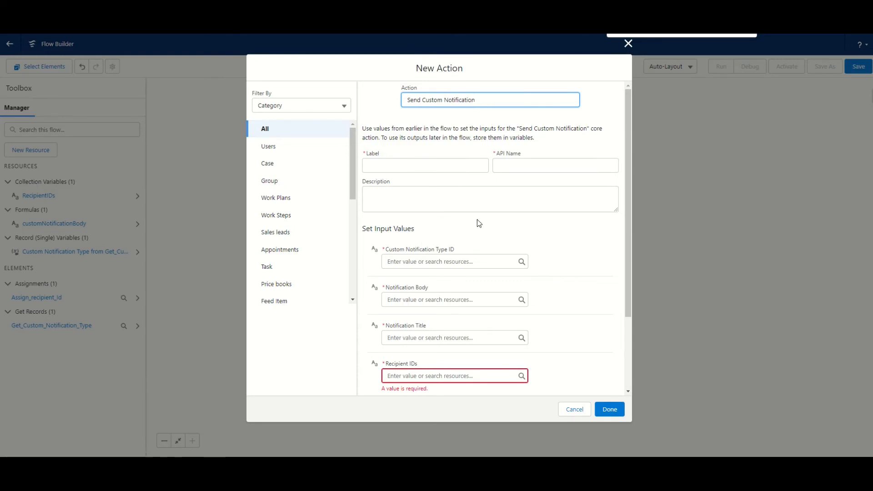
pyautogui.click(420, 164)
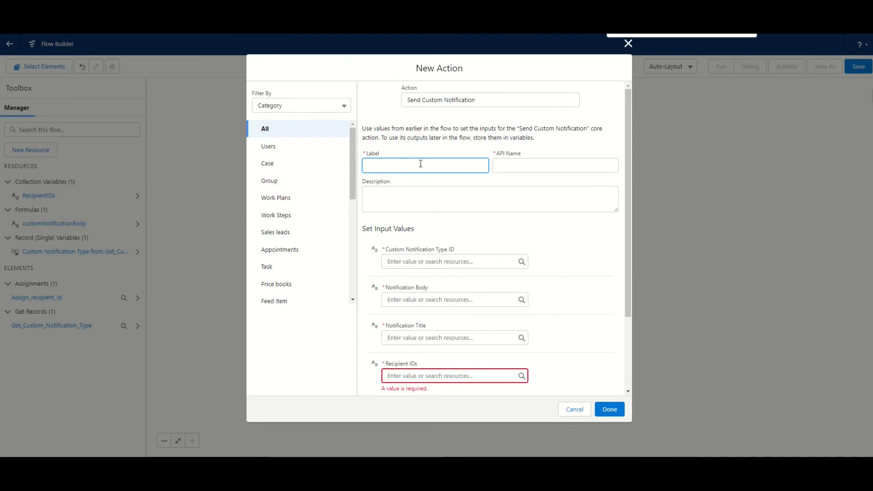
pyautogui.write('Send notification to account owner')
# Step: Copy the action's label, "Send notification to account owner", into its description
pyautogui.click(541, 187)
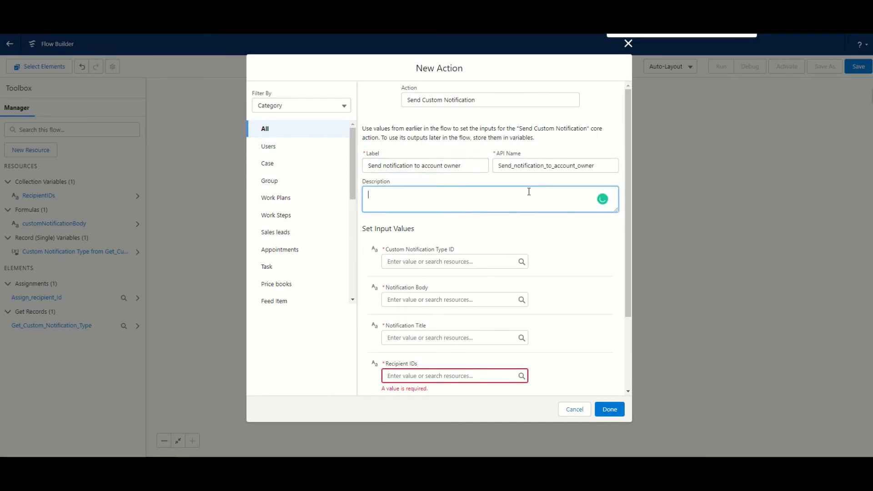
pyautogui.moveTo(461, 166); pyautogui.dragTo(331, 151)
pyautogui.hotkey('ctrl', 'c')
pyautogui.click(421, 185)
pyautogui.click(436, 208)
pyautogui.hotkey('ctrl', 'v')
pyautogui.hotkey('ctrl', 'v')
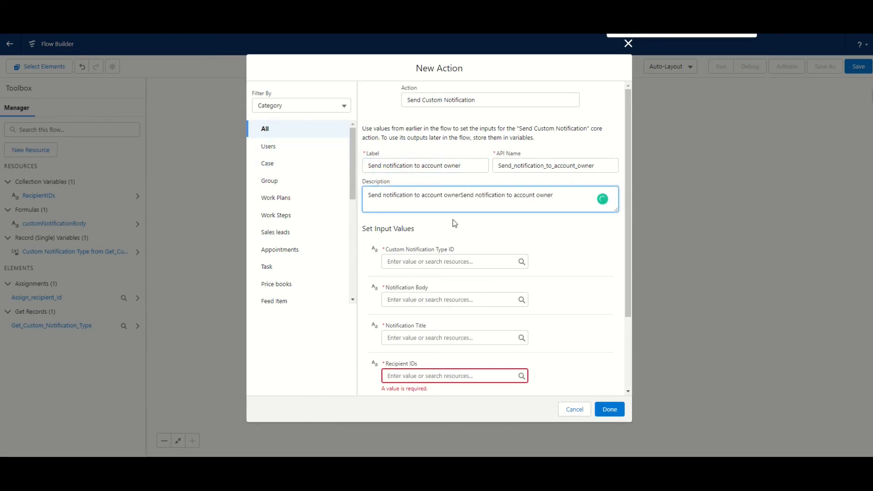
pyautogui.hotkey('ctrl', 'a')
pyautogui.hotkey('ctrl', 'v')
# Step: Set the action's Custom Notification Type ID to the Id of the Get_Custom_Notification_Type record
pyautogui.click(465, 262)
pyautogui.scroll(-1, 452, 237)
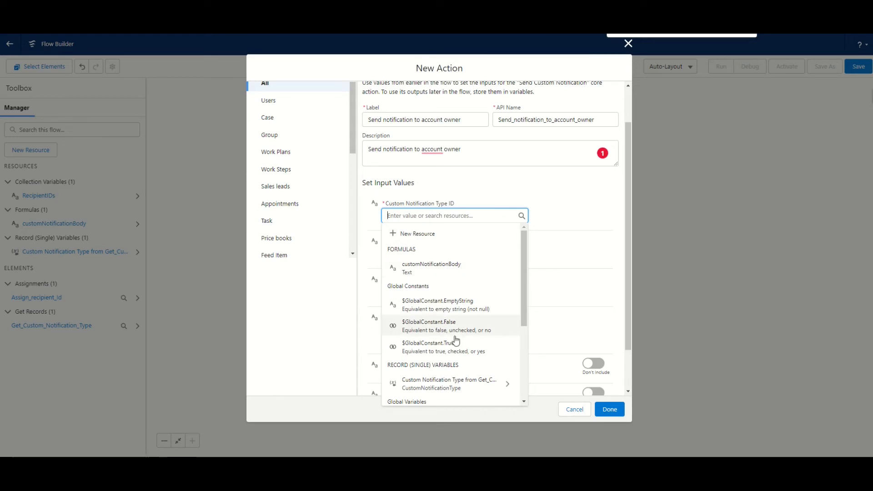
pyautogui.scroll(-1, 464, 314)
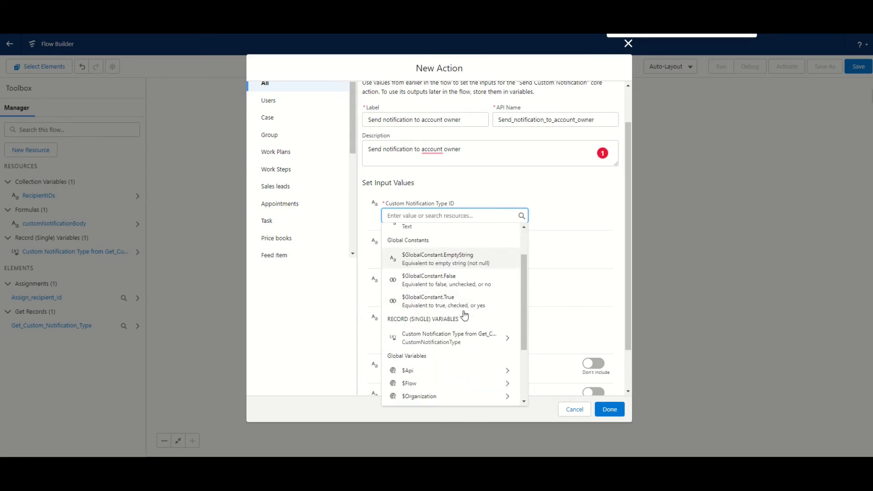
pyautogui.click(467, 341)
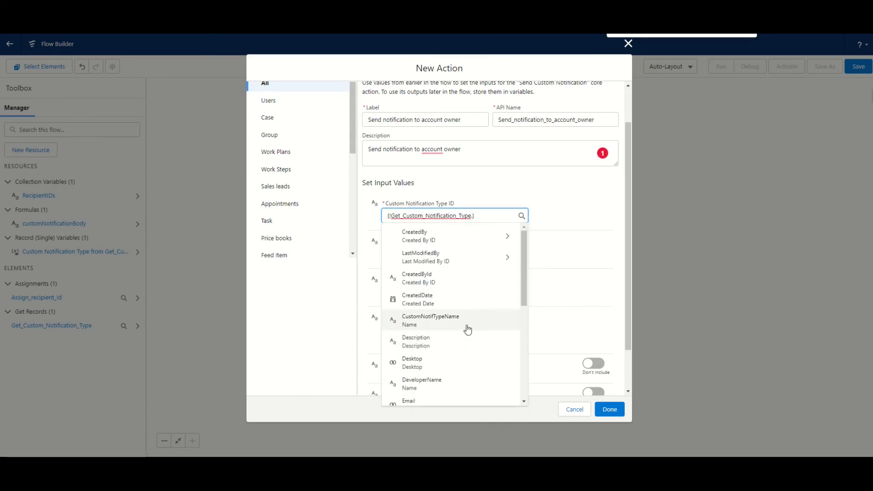
pyautogui.write('.Id')
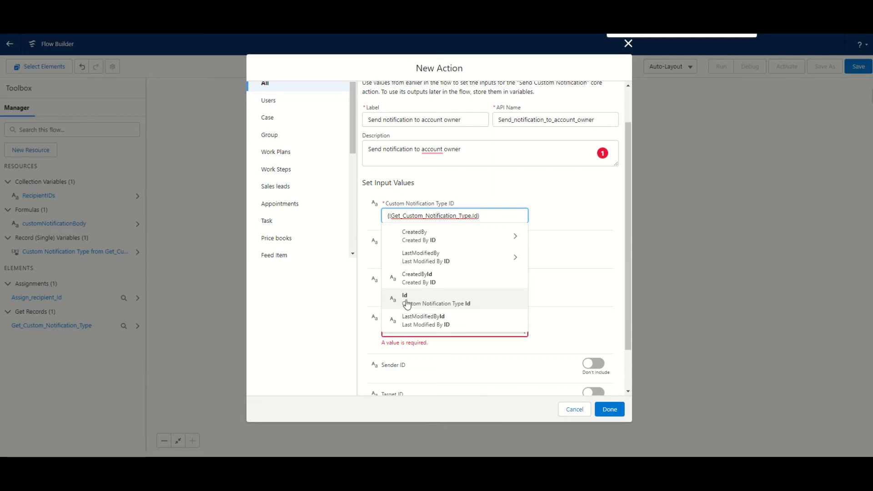
pyautogui.click(457, 302)
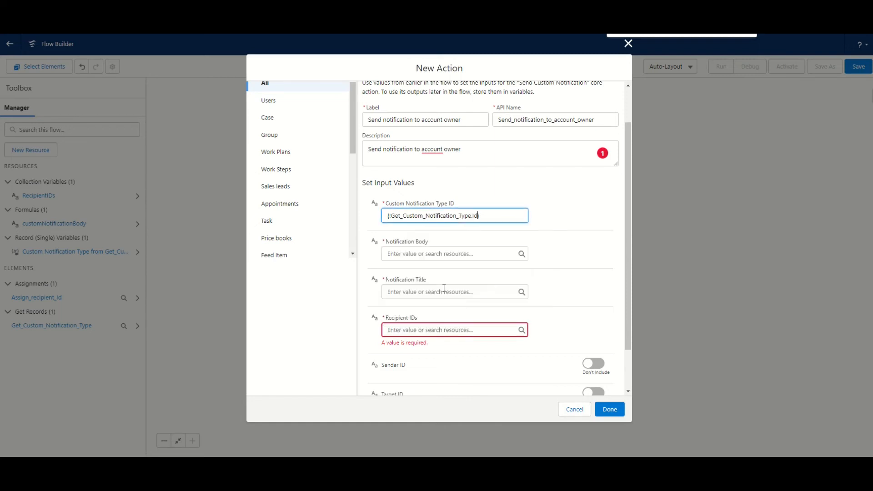
pyautogui.click(460, 235)
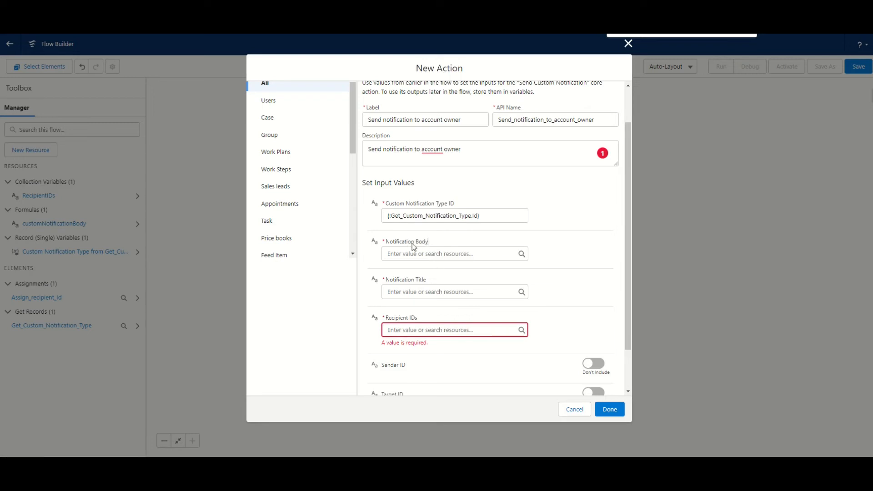
# Step: Set the Notification Body to the customNotificationBody formula and the Notification Title to "Opportunity amount changed !"
pyautogui.click(436, 254)
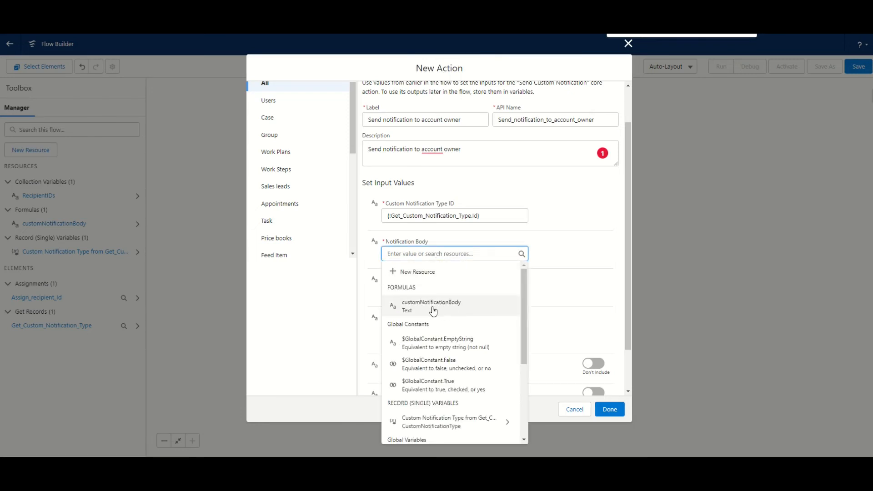
pyautogui.click(450, 305)
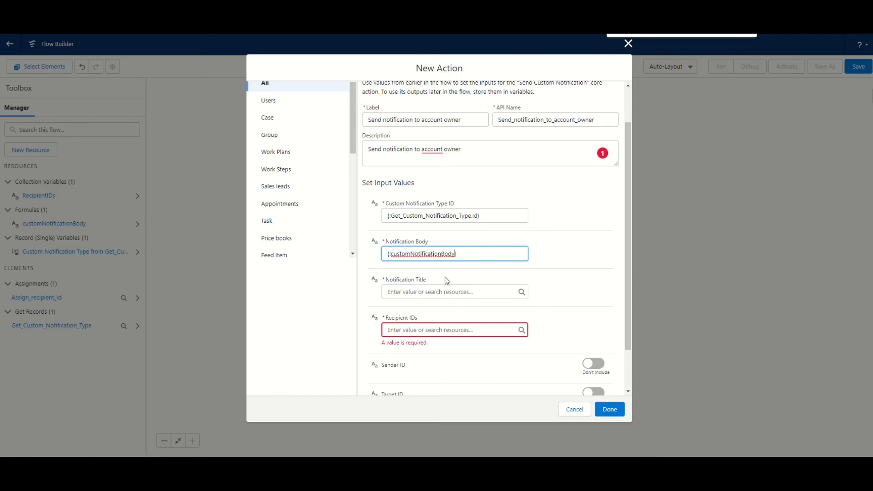
pyautogui.click(440, 293)
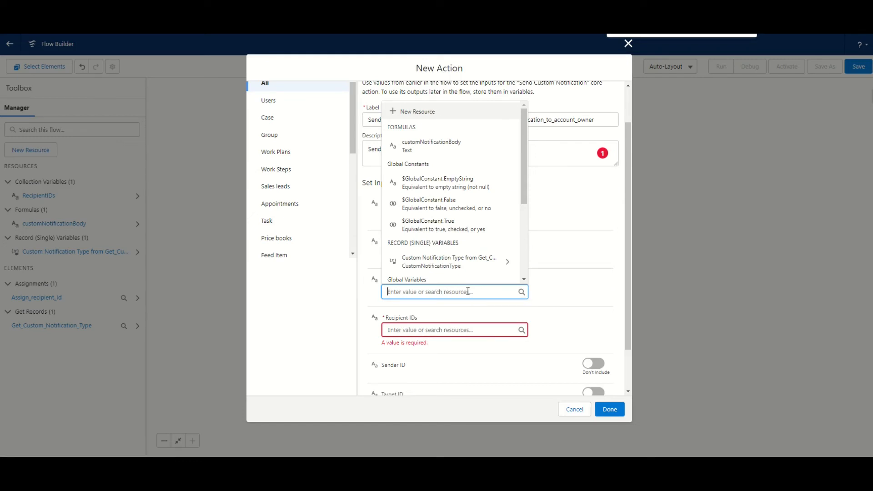
pyautogui.write('Opportunity')
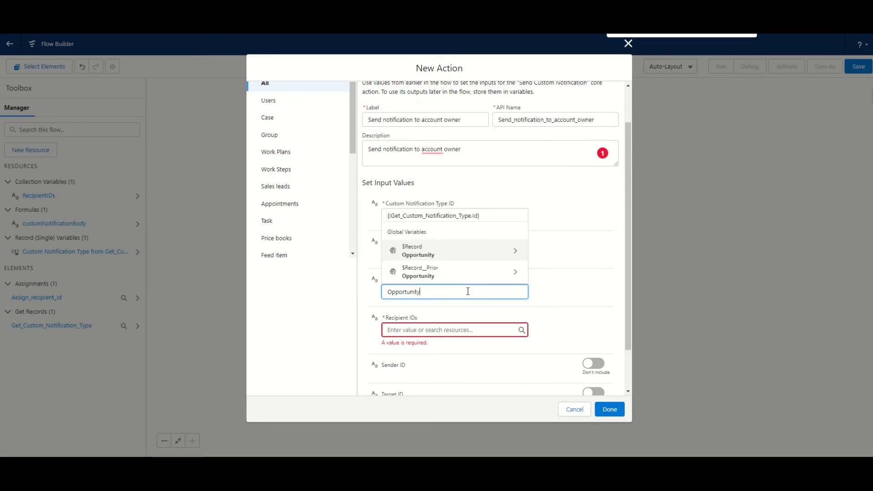
pyautogui.write(' amount changed !')
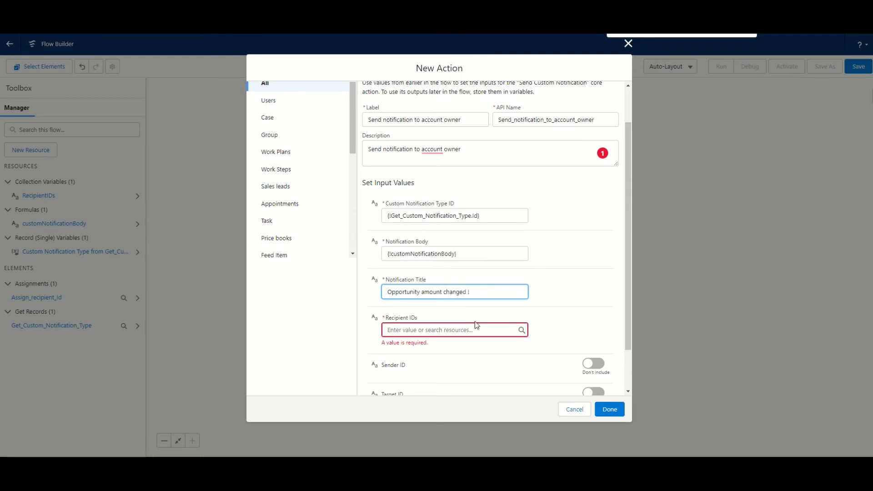
# Step: Set the action's Recipient IDs to the RecipientIDs collection variable
pyautogui.click(475, 330)
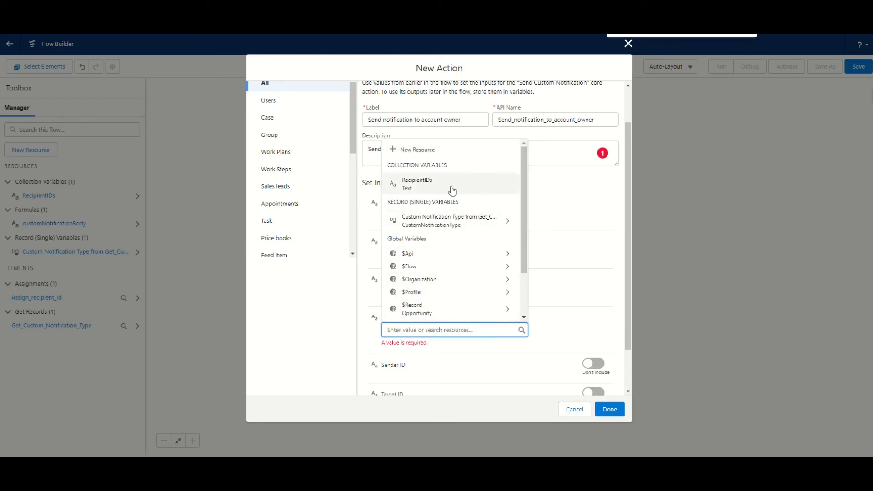
pyautogui.click(427, 188)
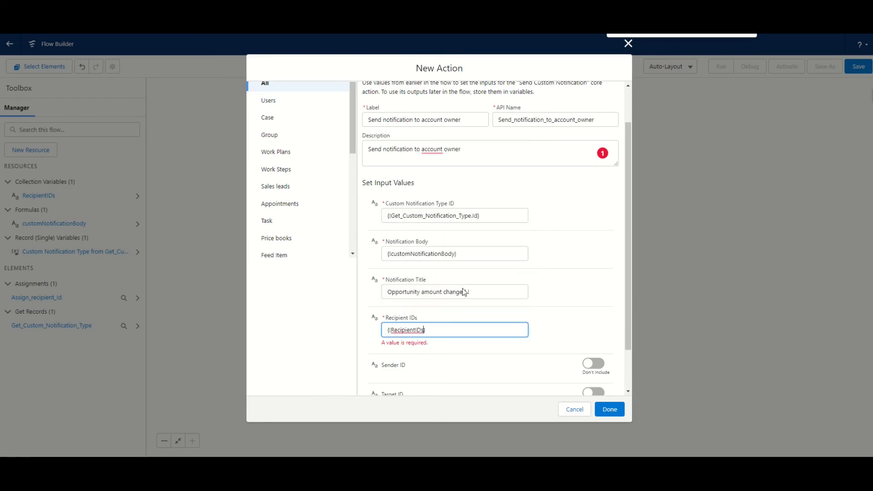
pyautogui.click(505, 321)
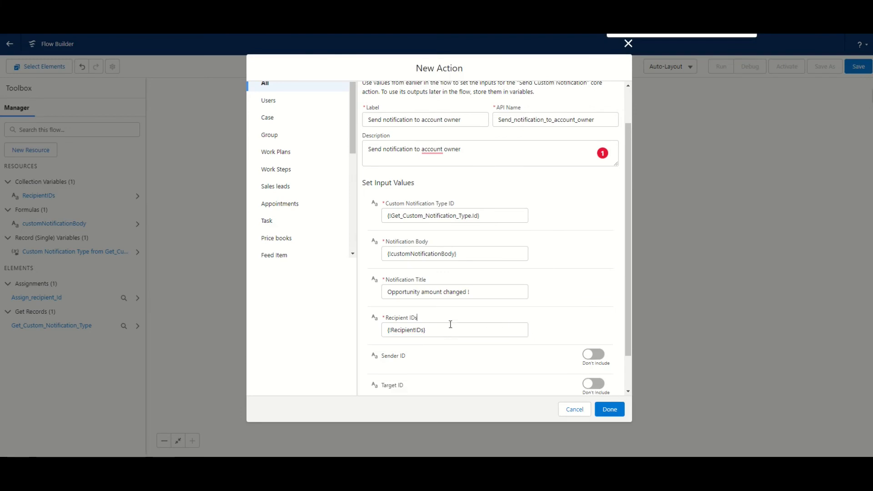
# Step: Include the Target ID, set it to the triggering opportunity's {!$Record.Id}, and finish the Send Custom Notification action
pyautogui.scroll(-1, 450, 324)
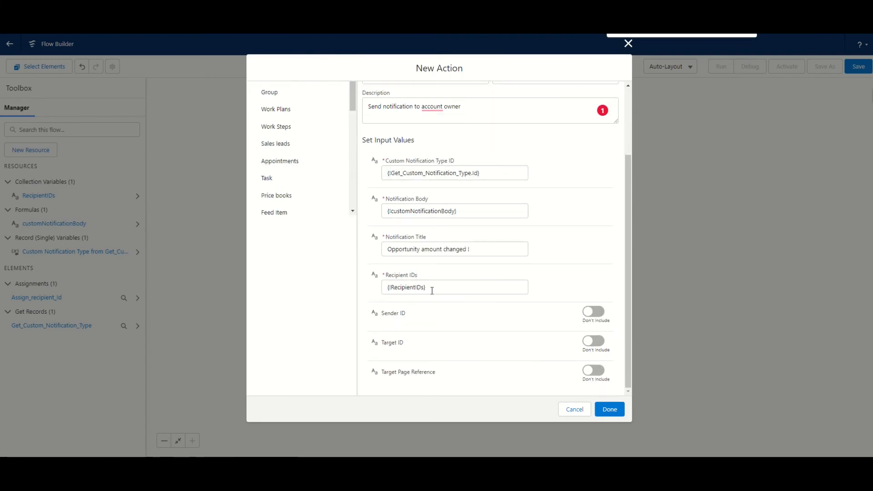
pyautogui.click(592, 342)
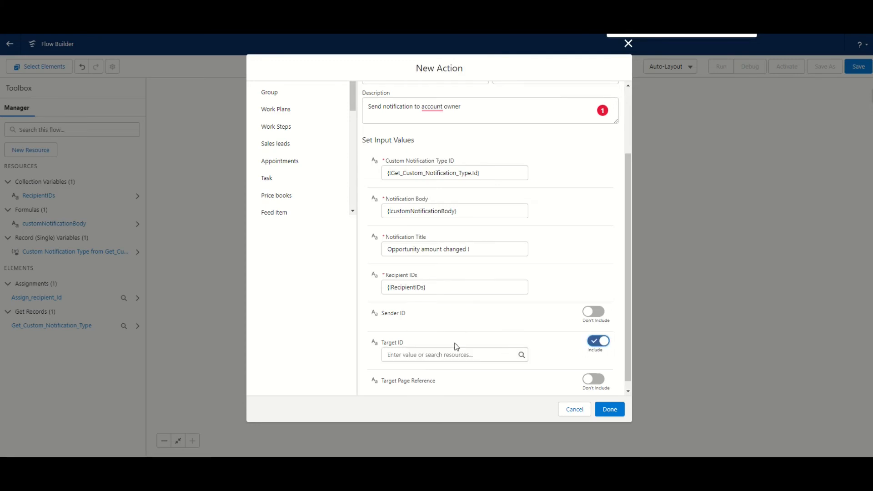
pyautogui.click(450, 346)
pyautogui.write('Reci')
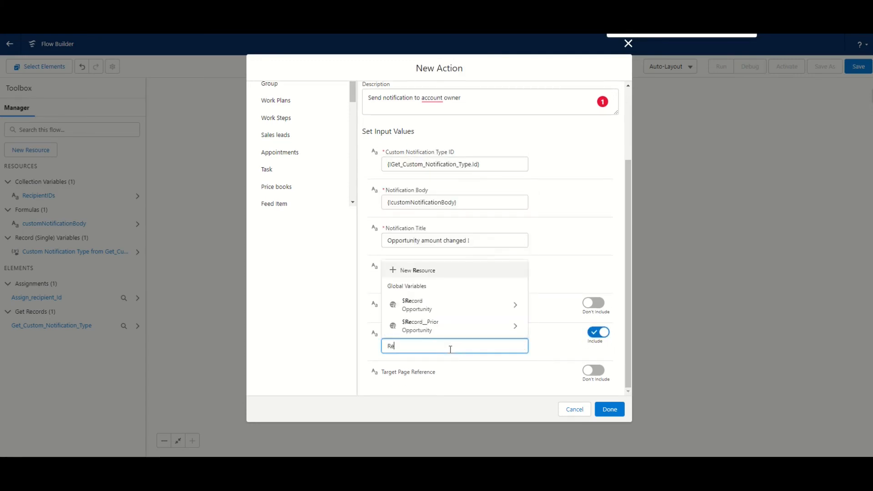
pyautogui.press('BackSpace')
pyautogui.write('or')
pyautogui.click(454, 387)
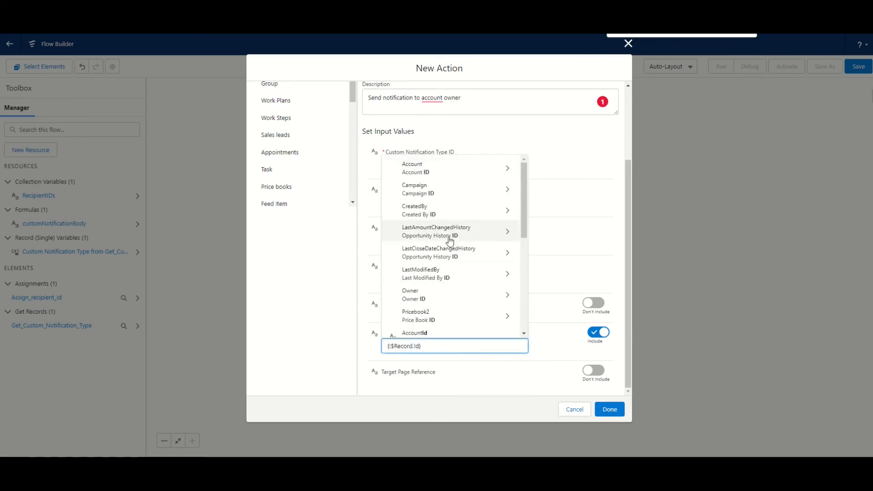
pyautogui.write('Id')
pyautogui.scroll(-3, 444, 259)
pyautogui.click(444, 304)
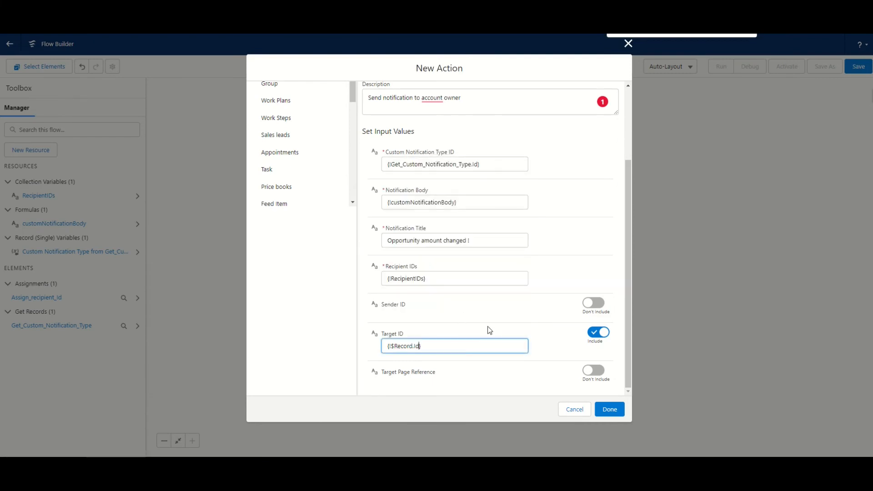
pyautogui.scroll(5, 500, 303)
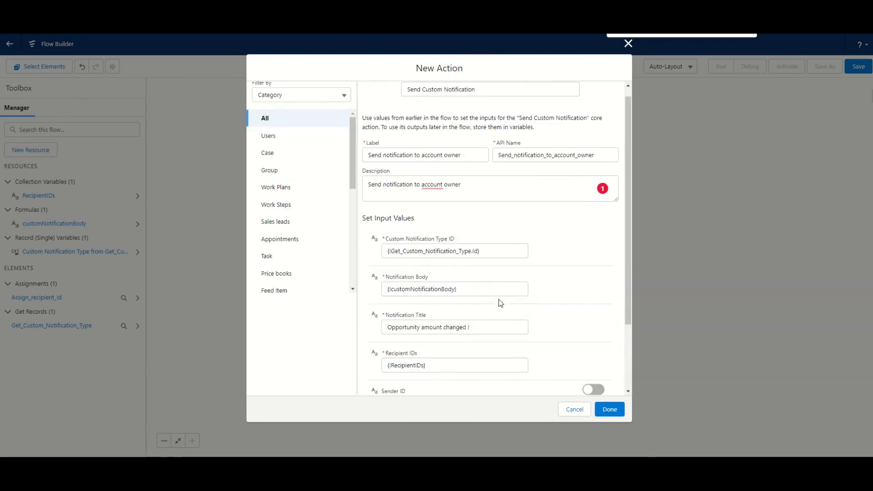
pyautogui.scroll(-3, 467, 234)
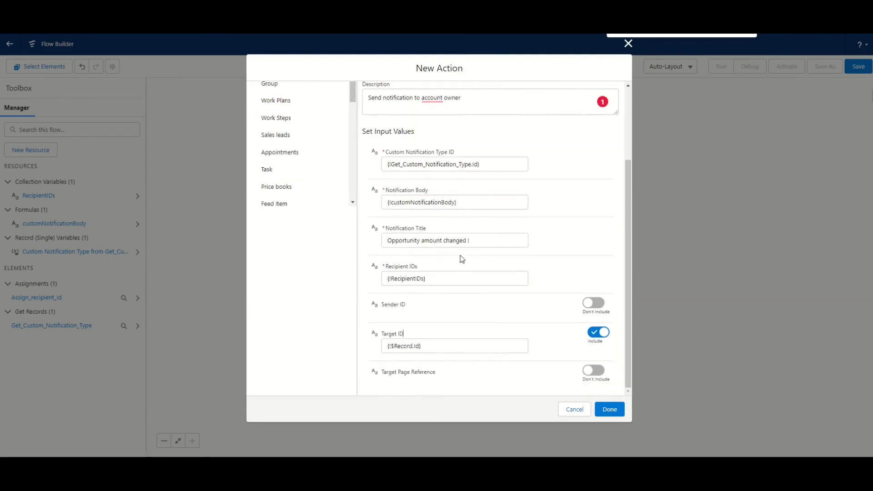
pyautogui.click(609, 410)
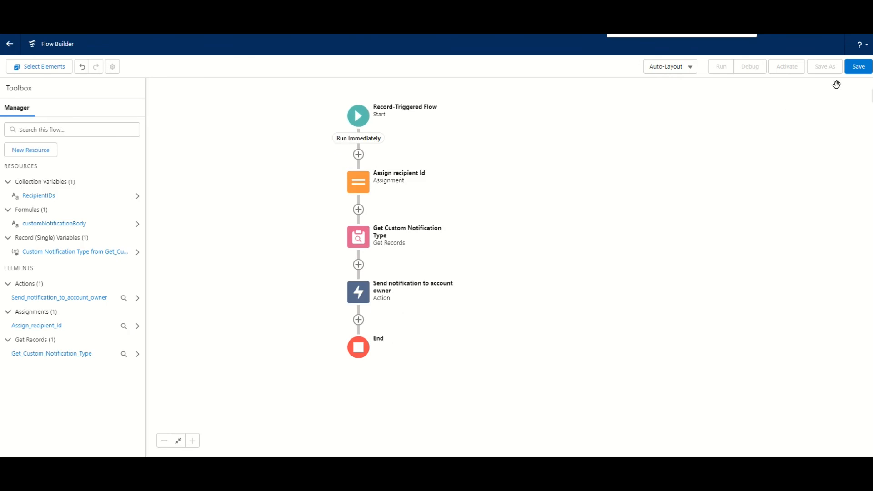
# Step: Save the flow with the label "Send notification to opportunity account owner" and activate it
pyautogui.click(858, 72)
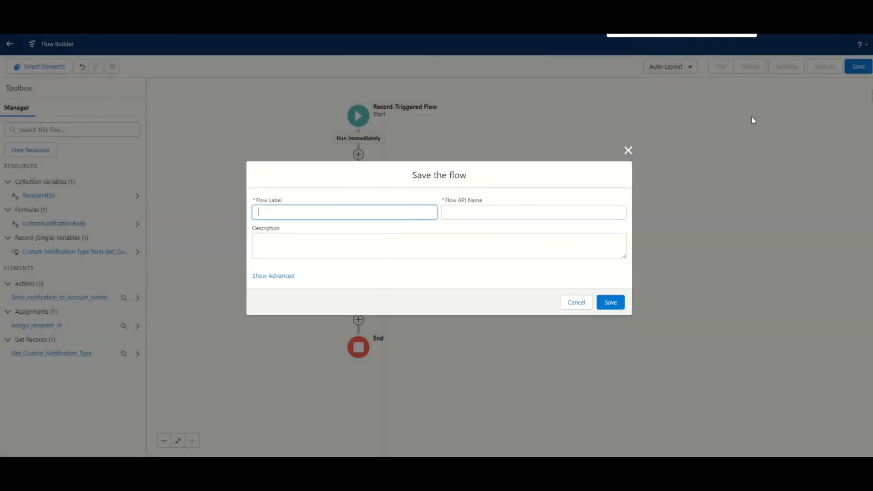
pyautogui.click(360, 217)
pyautogui.write('Send ')
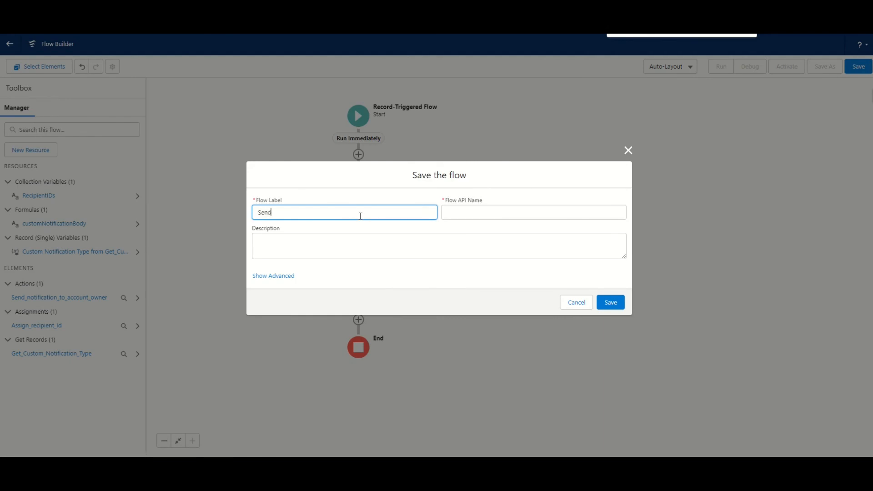
pyautogui.write('c')
pyautogui.write('notifi')
pyautogui.write('cati')
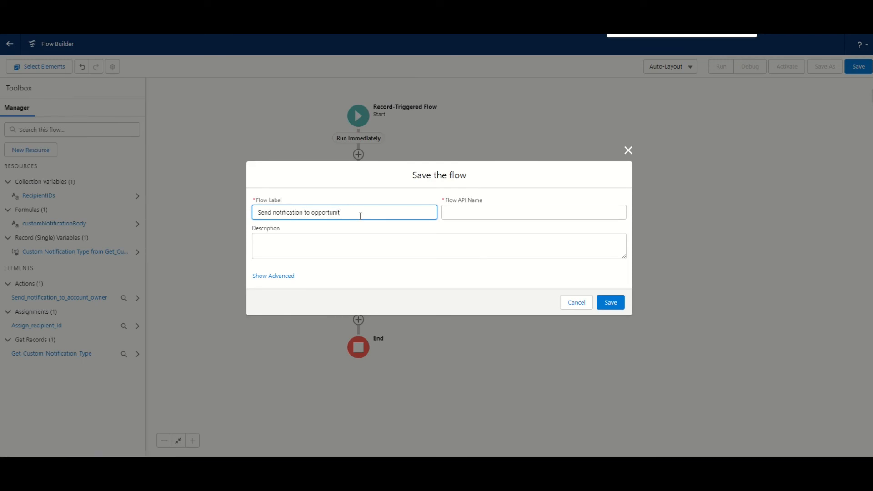
pyautogui.write(' accou')
pyautogui.click(376, 234)
pyautogui.click(610, 302)
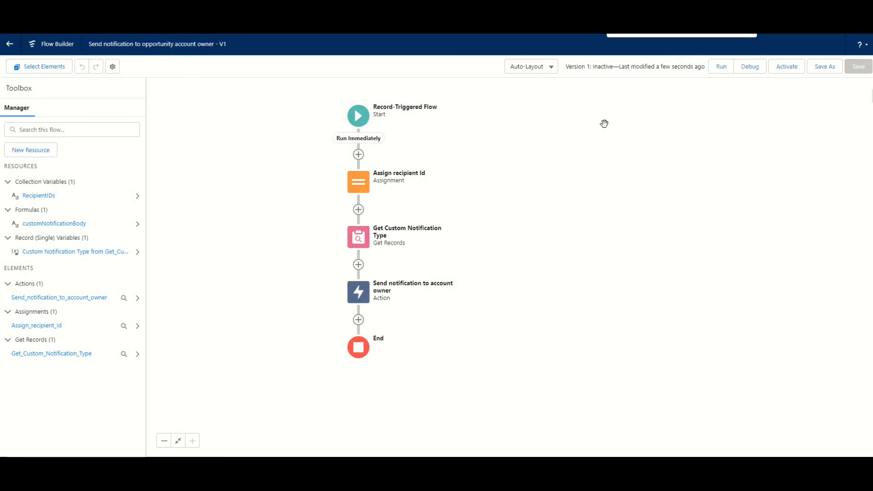
pyautogui.click(791, 72)
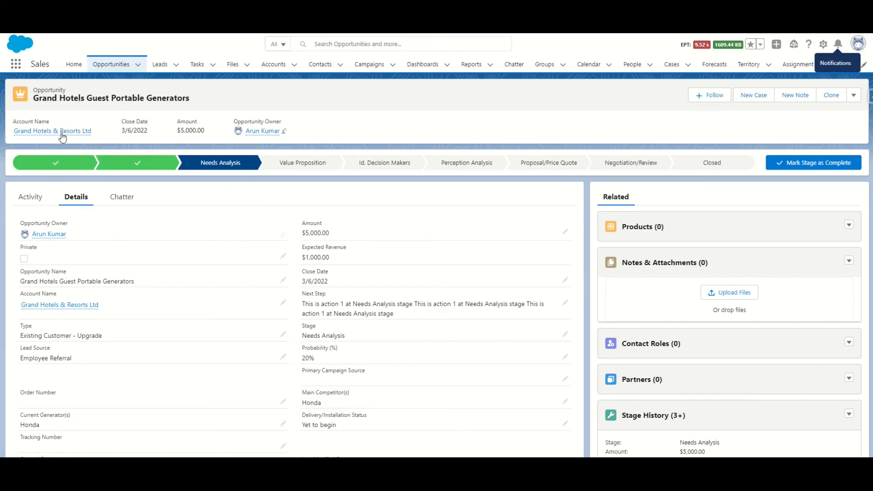
# Step: In the Sales app, set the Grand Hotels Guest Portable Generators opportunity's amount to 10000 and save the record
pyautogui.moveTo(61, 133)
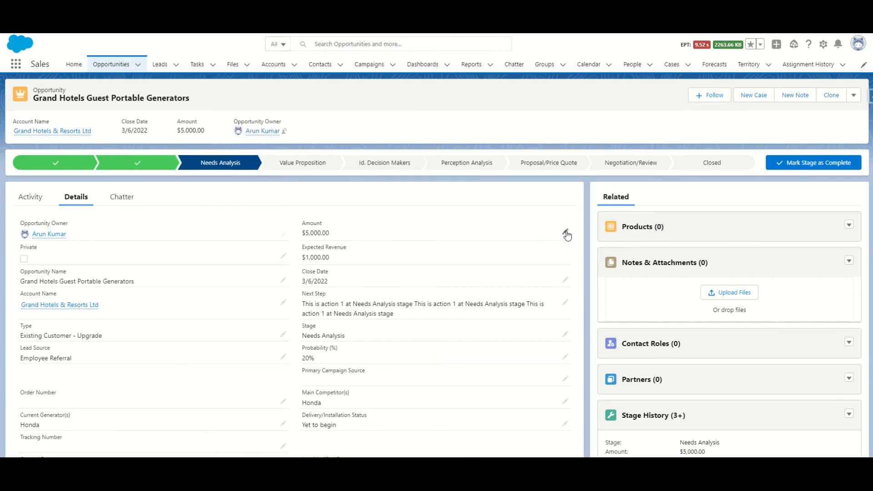
pyautogui.moveTo(349, 243); pyautogui.dragTo(285, 249)
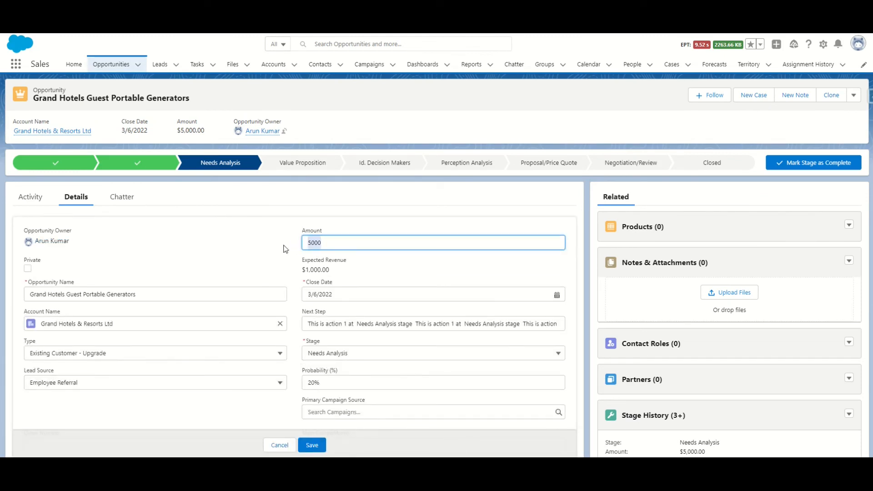
pyautogui.write('1')
pyautogui.click(312, 445)
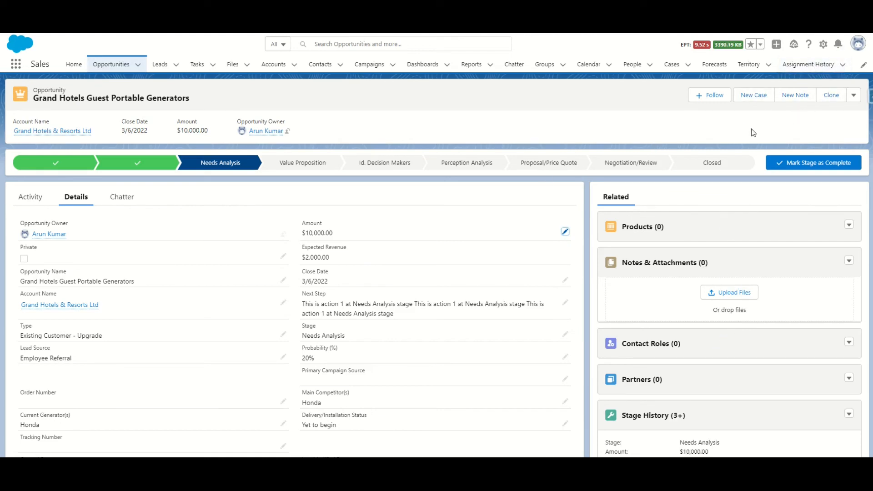
# Step: Open the notifications list to check for the opportunity amount change notification
pyautogui.scroll(-4, 728, 138)
pyautogui.scroll(4, 727, 137)
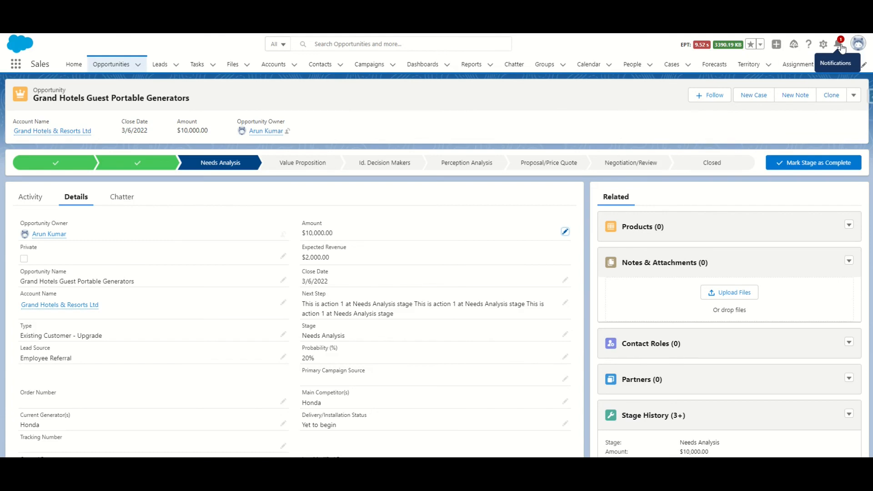
pyautogui.click(839, 45)
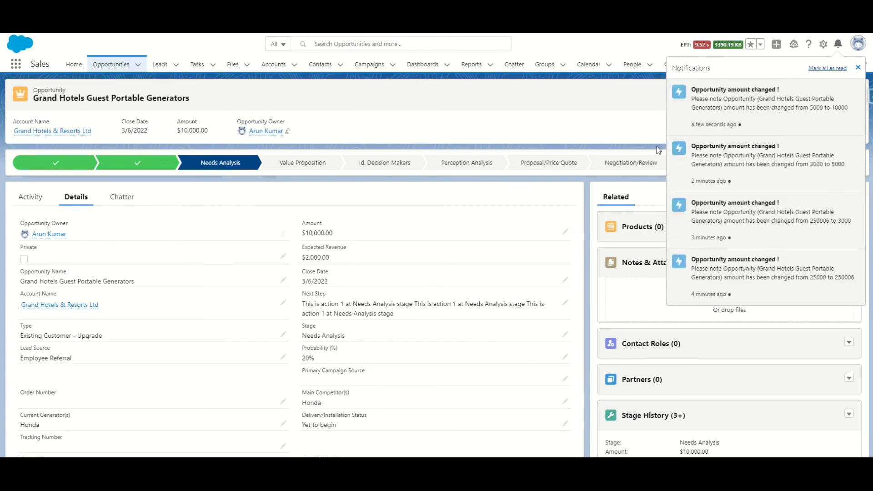